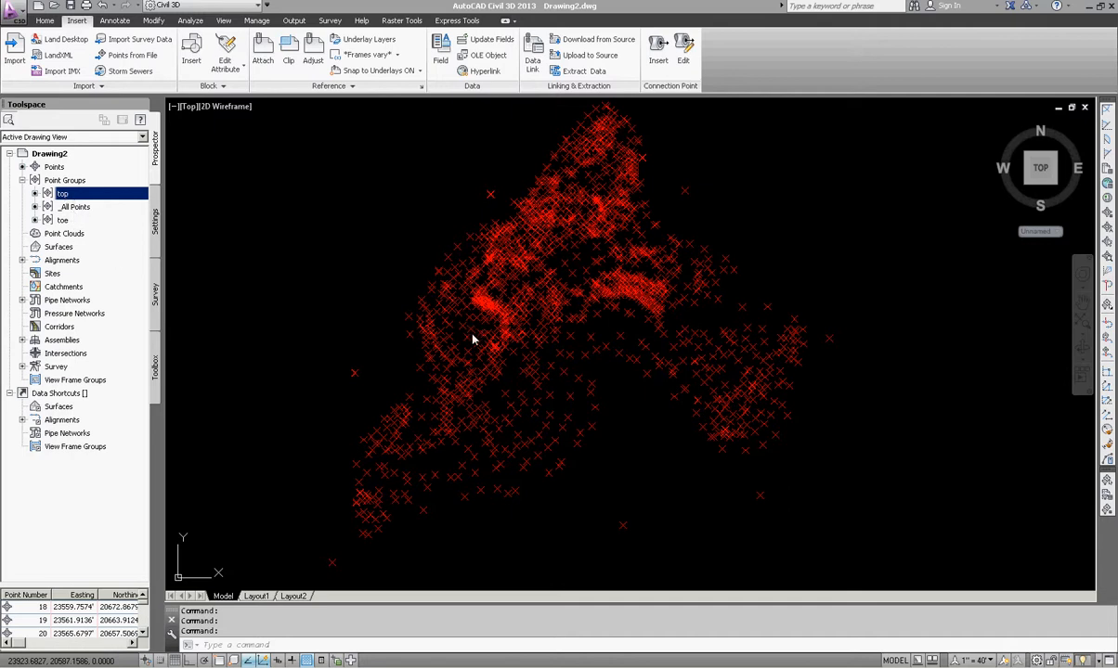
Create a point group named "all points w-out control" that includes all points.
right_click(67, 180)
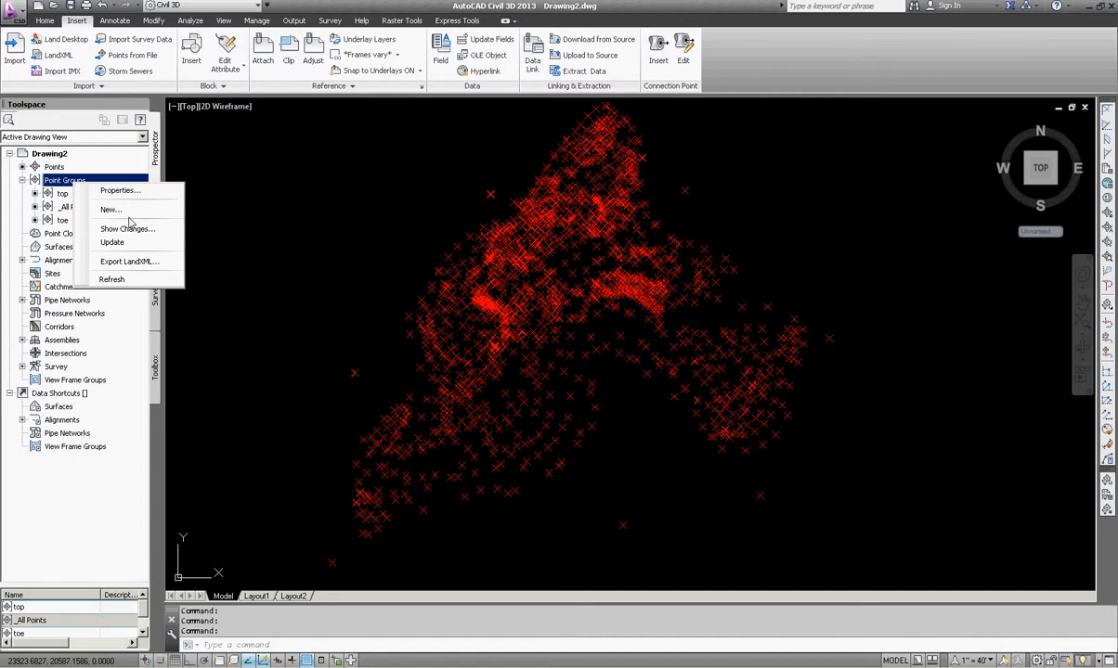
left_click(135, 212)
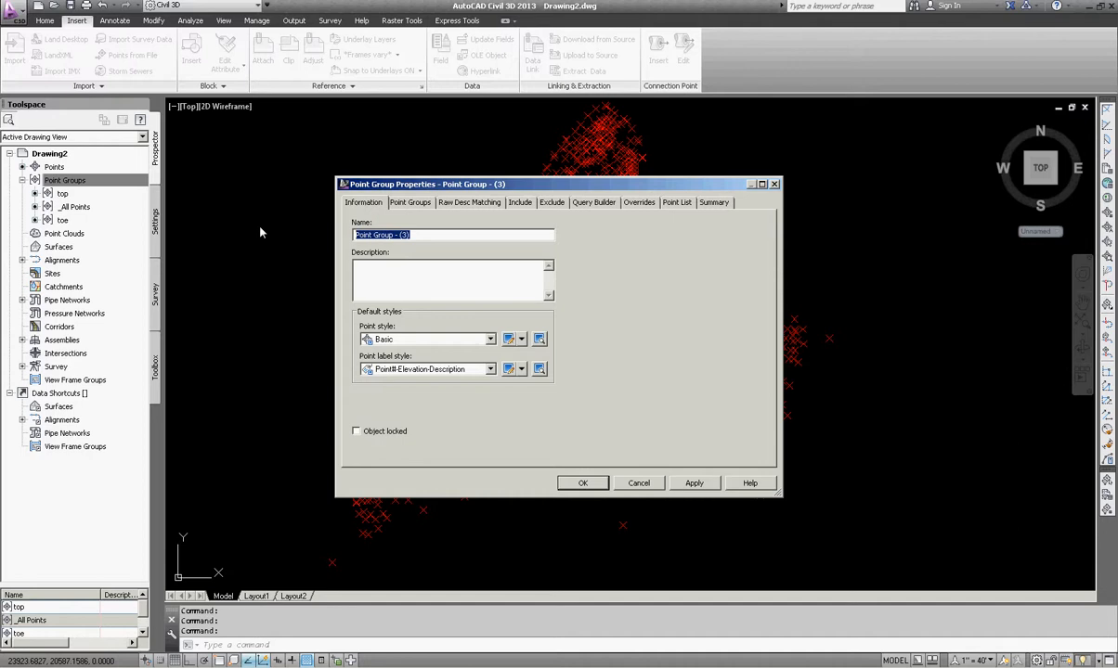
type("app")
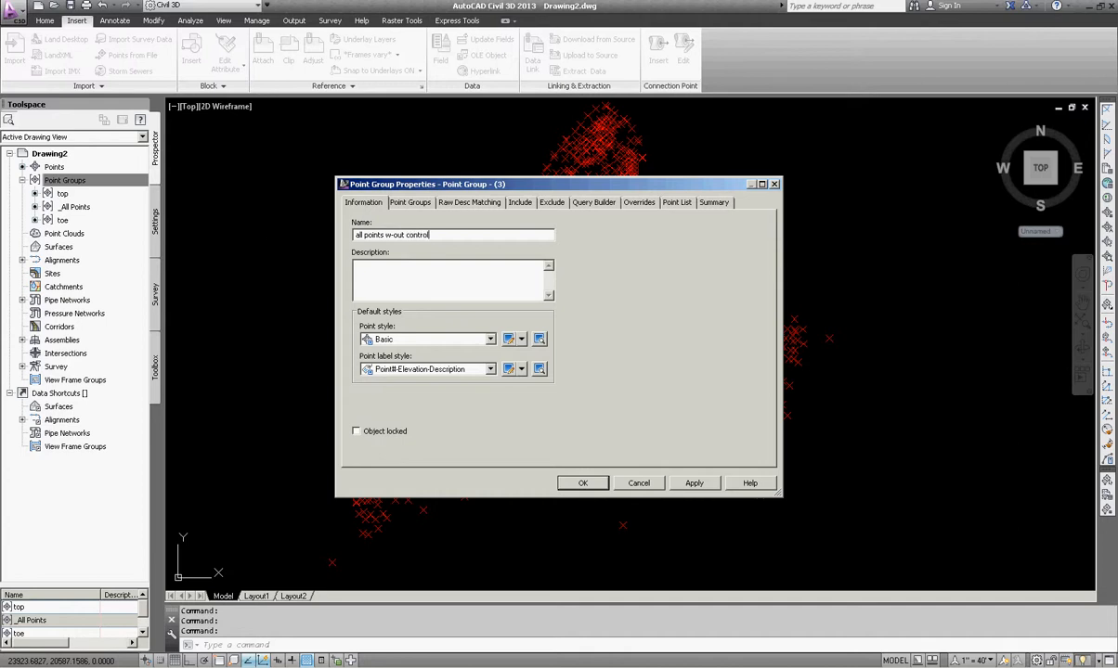
left_click(527, 205)
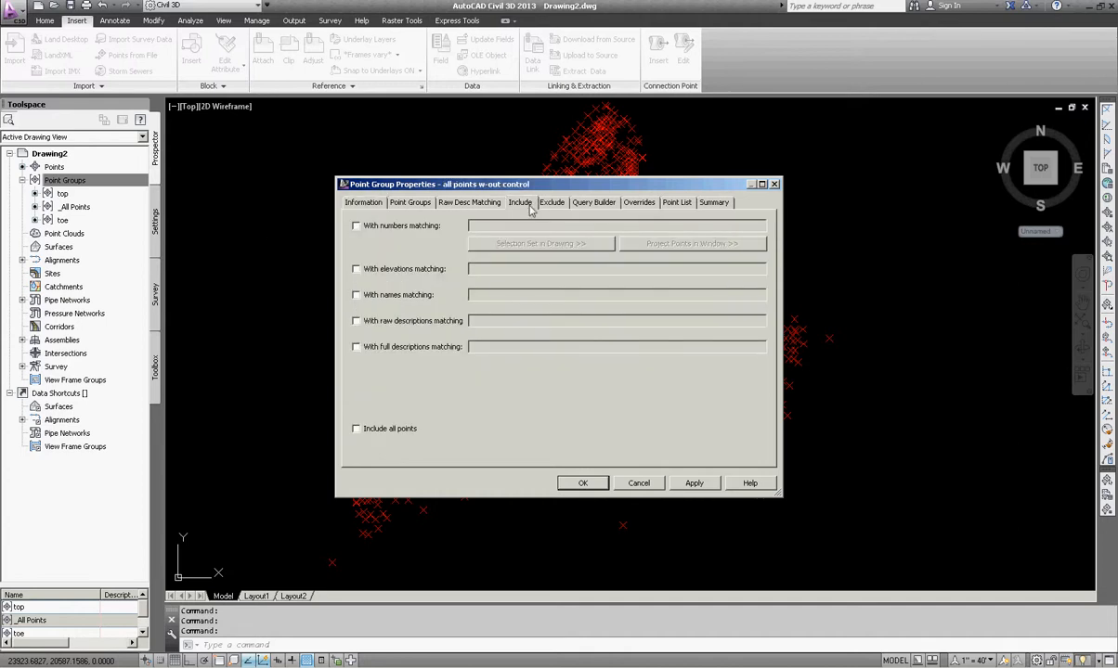
left_click(366, 429)
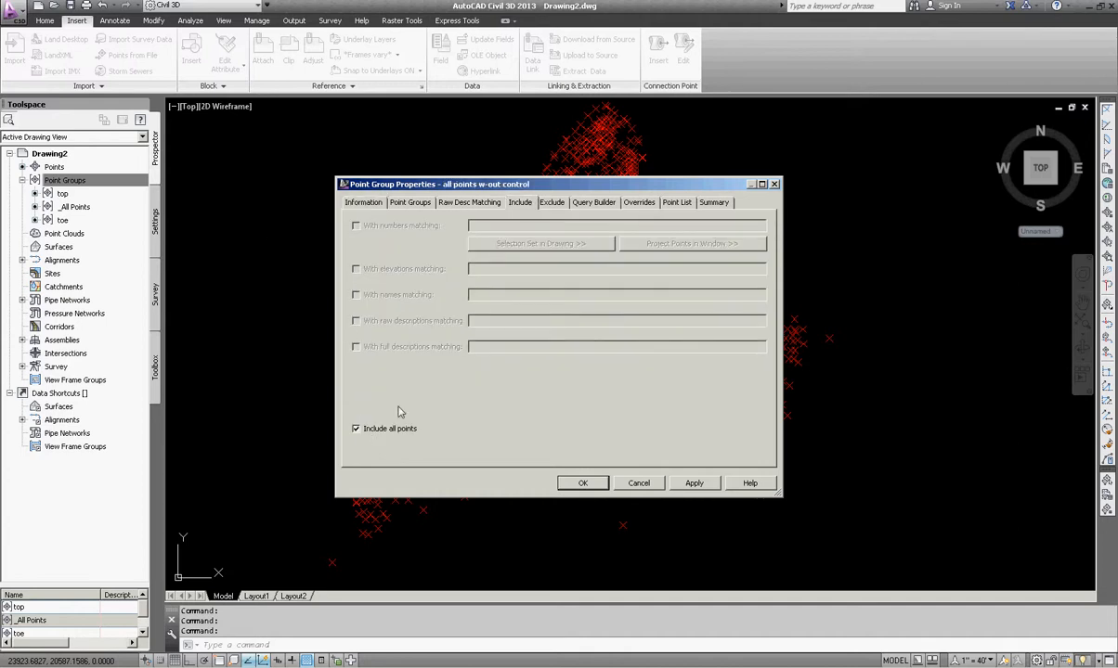
Exclude points with raw descriptions matching "bre n&t, BRE N&T" from the new group and finish creating it.
left_click(548, 203)
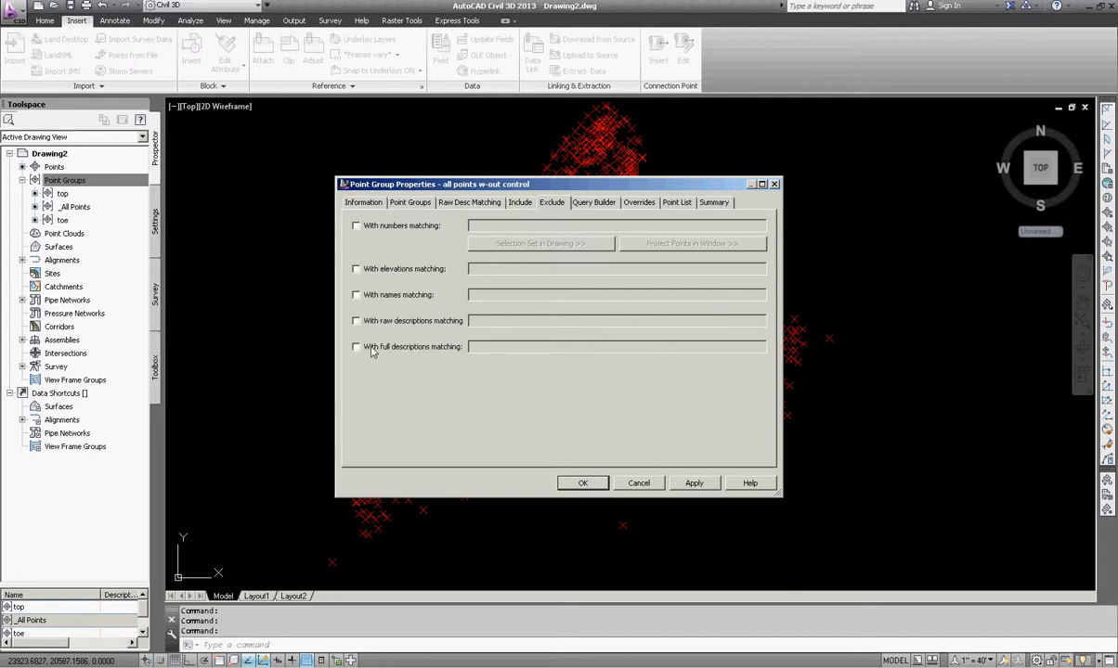
left_click(408, 322)
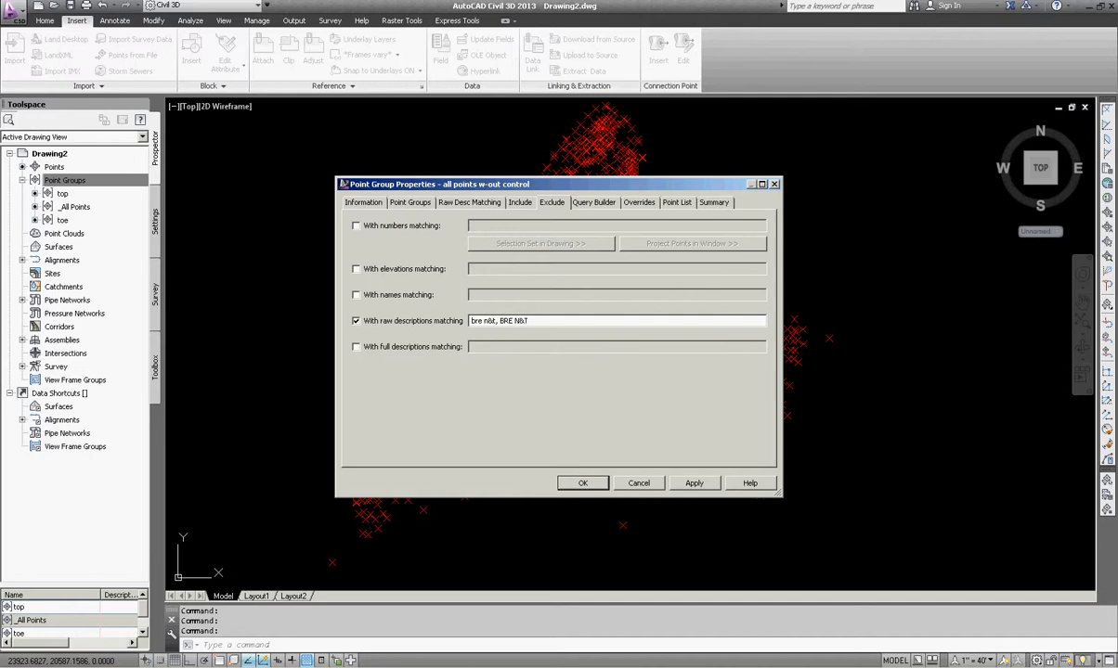
left_click(583, 483)
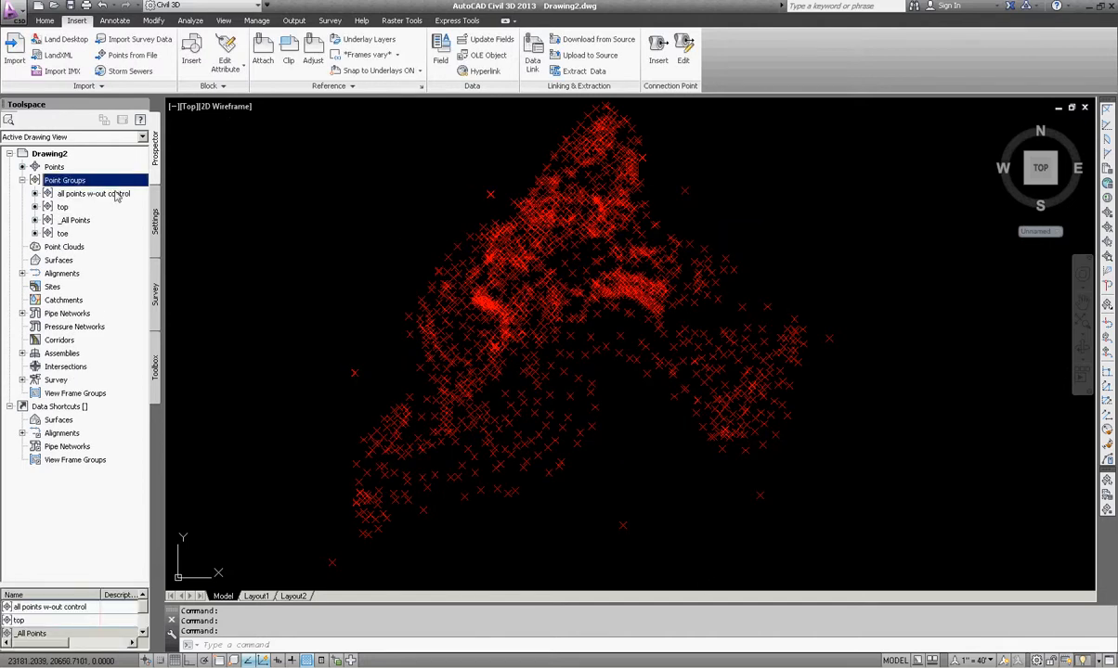
Create a TIN surface with the default name and the Contours 2' and 10' (Background) style.
right_click(51, 261)
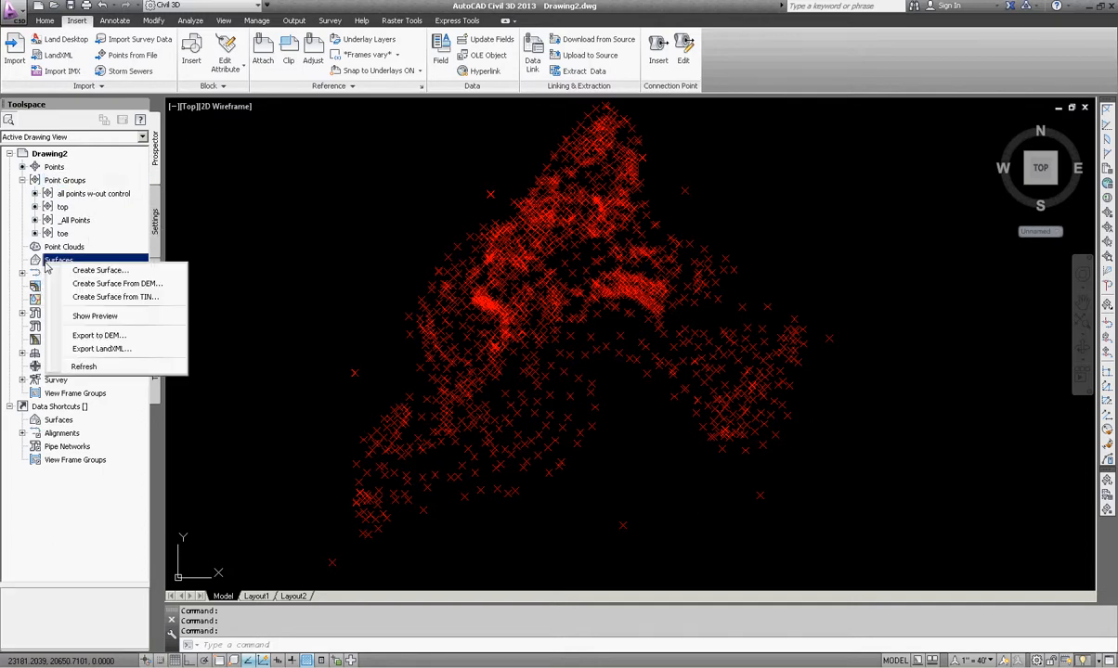
left_click(100, 271)
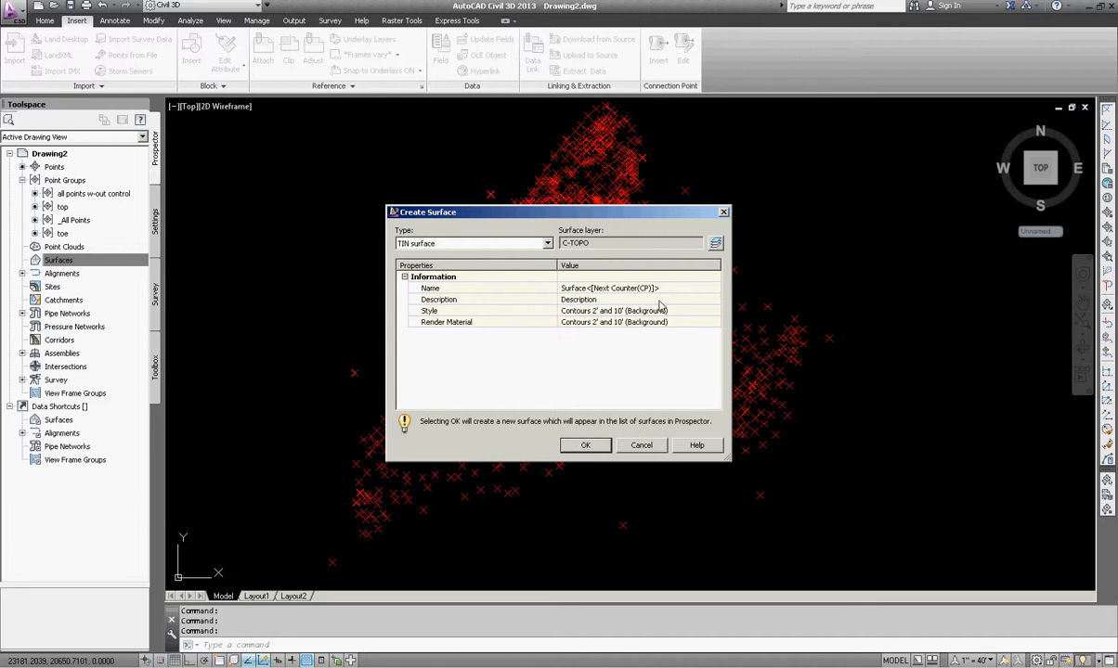
left_click(585, 446)
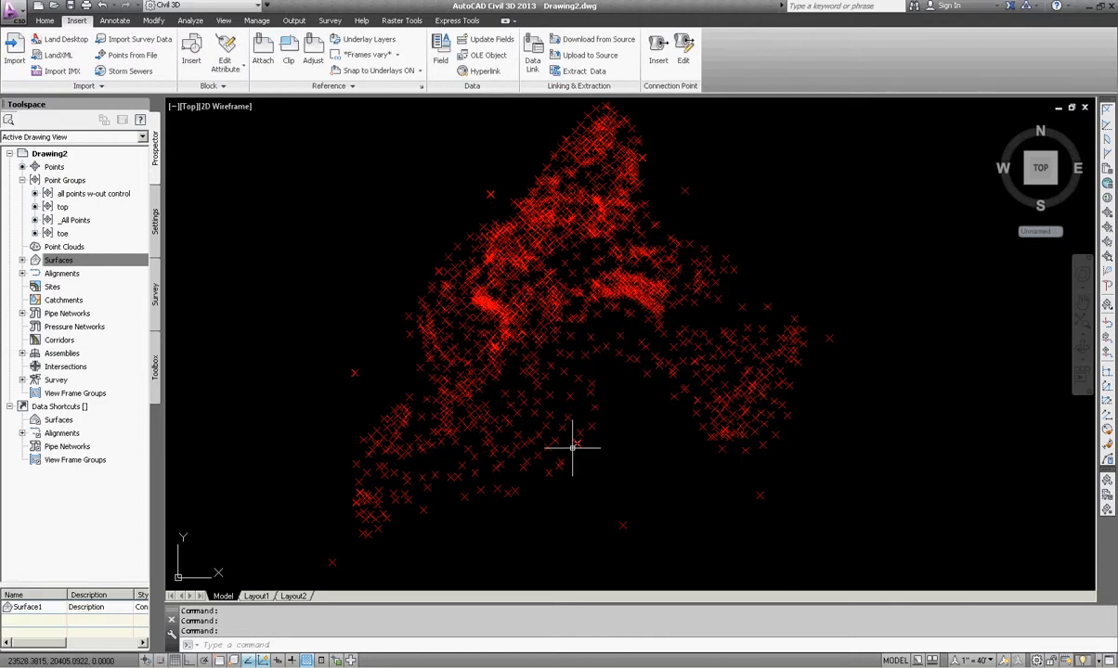
Add the "all points w-out control" point group to the definition of Surface1.
left_click(22, 261)
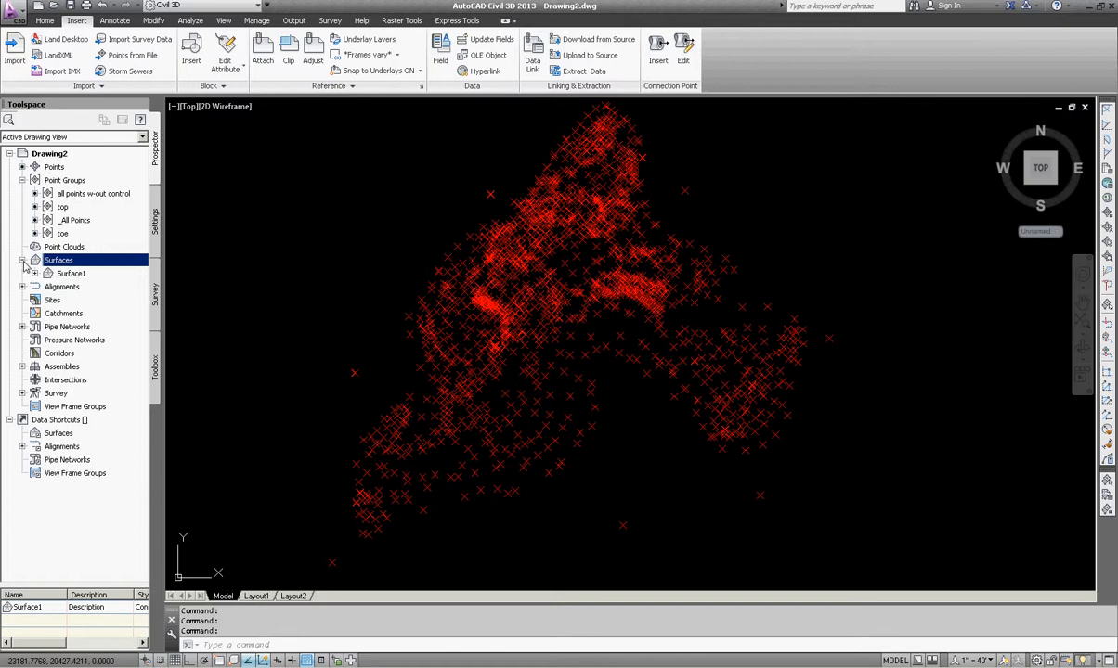
left_click(75, 275)
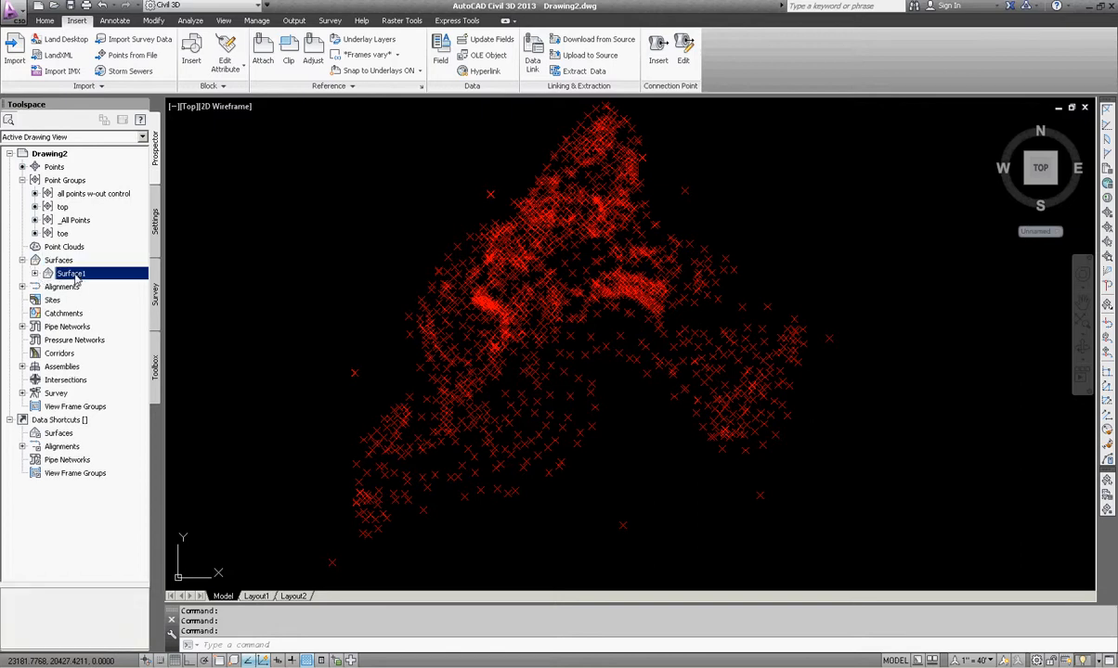
left_click(35, 274)
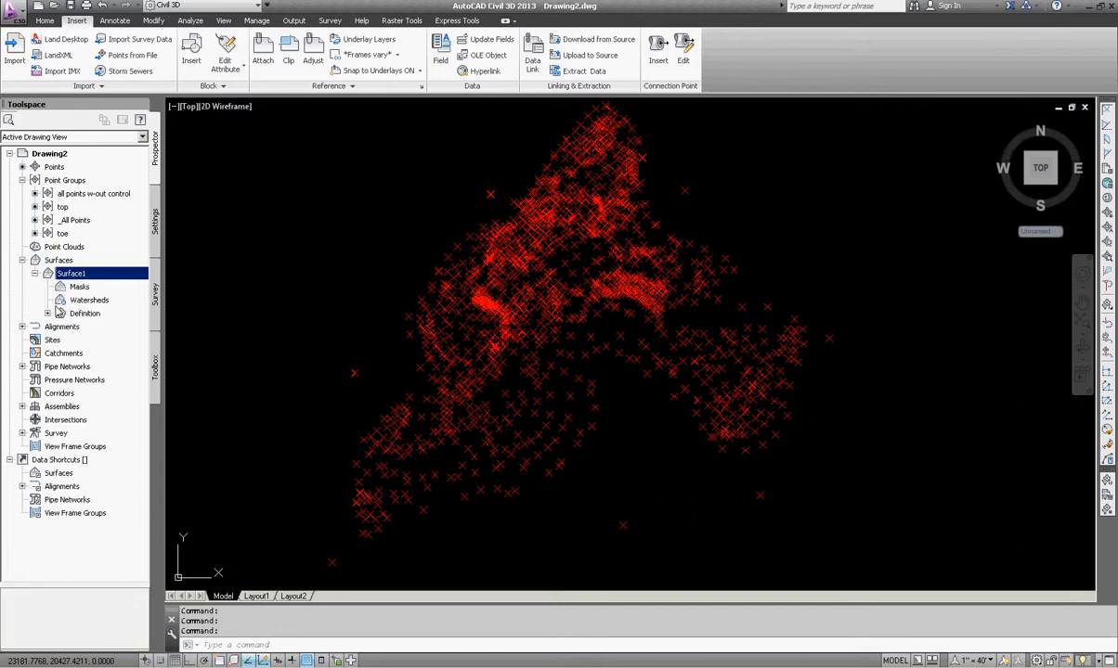
left_click(48, 314)
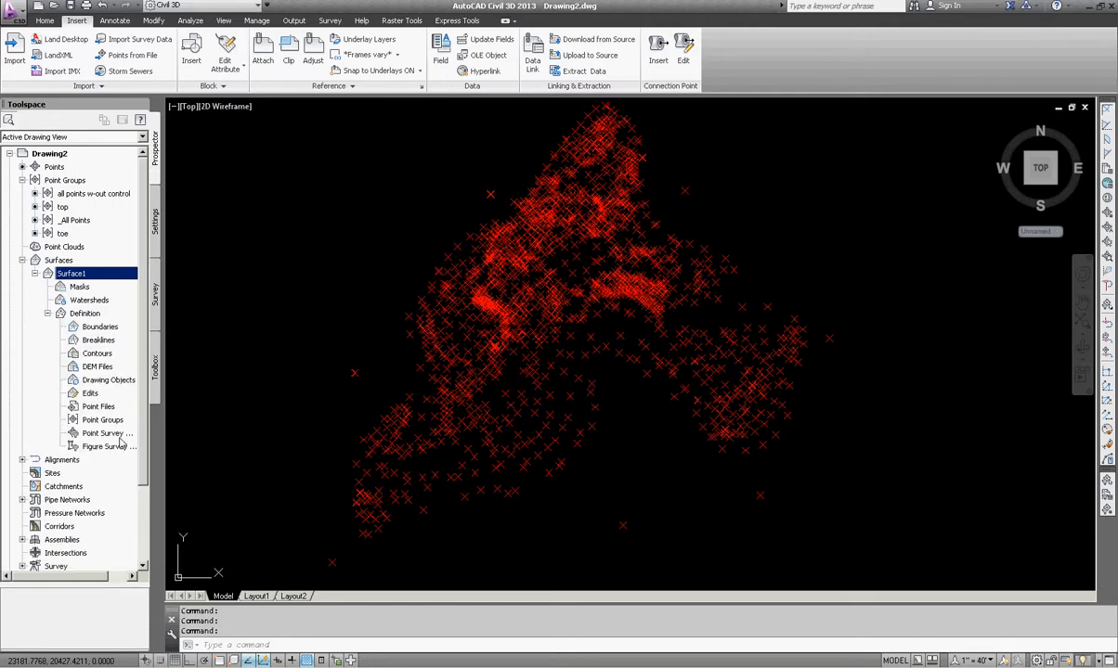
left_click(102, 421)
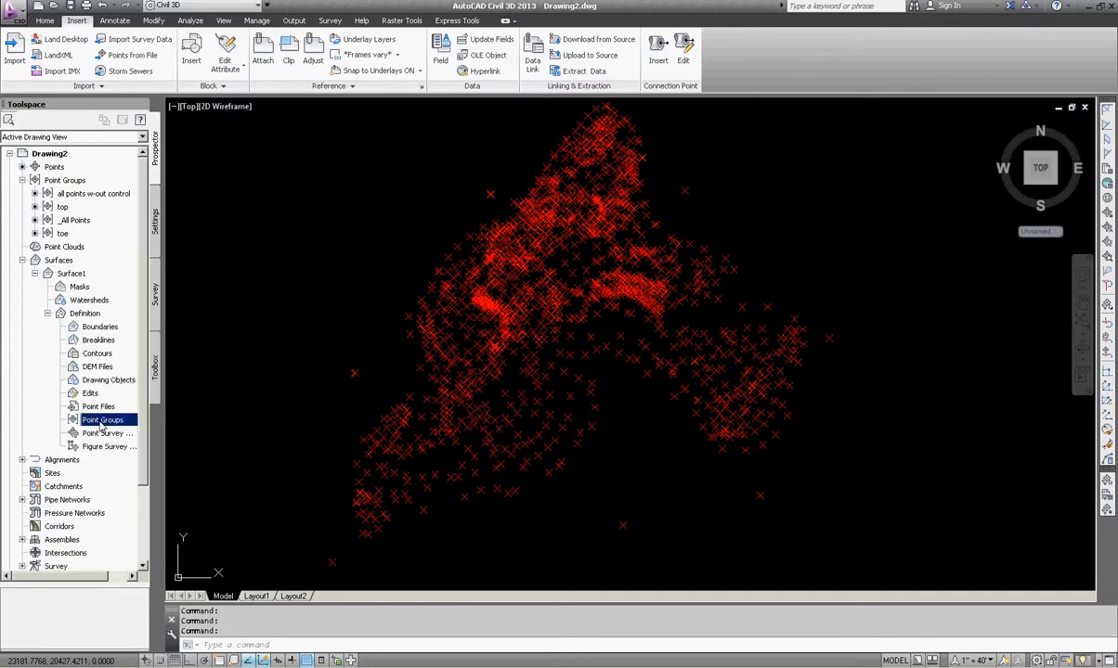
right_click(102, 421)
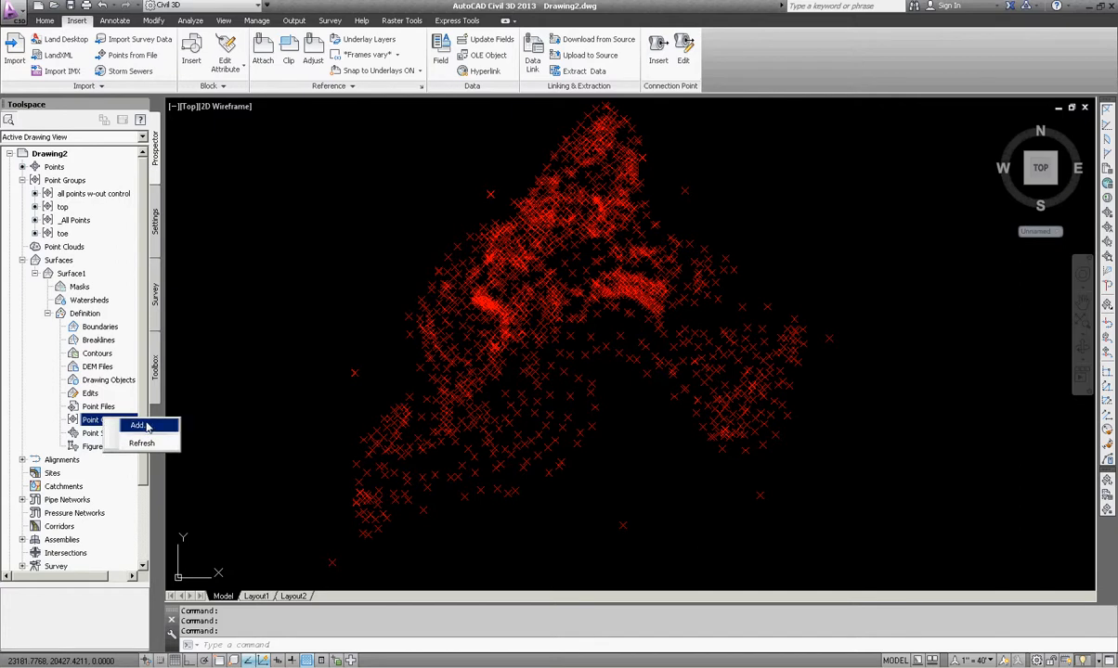
left_click(139, 402)
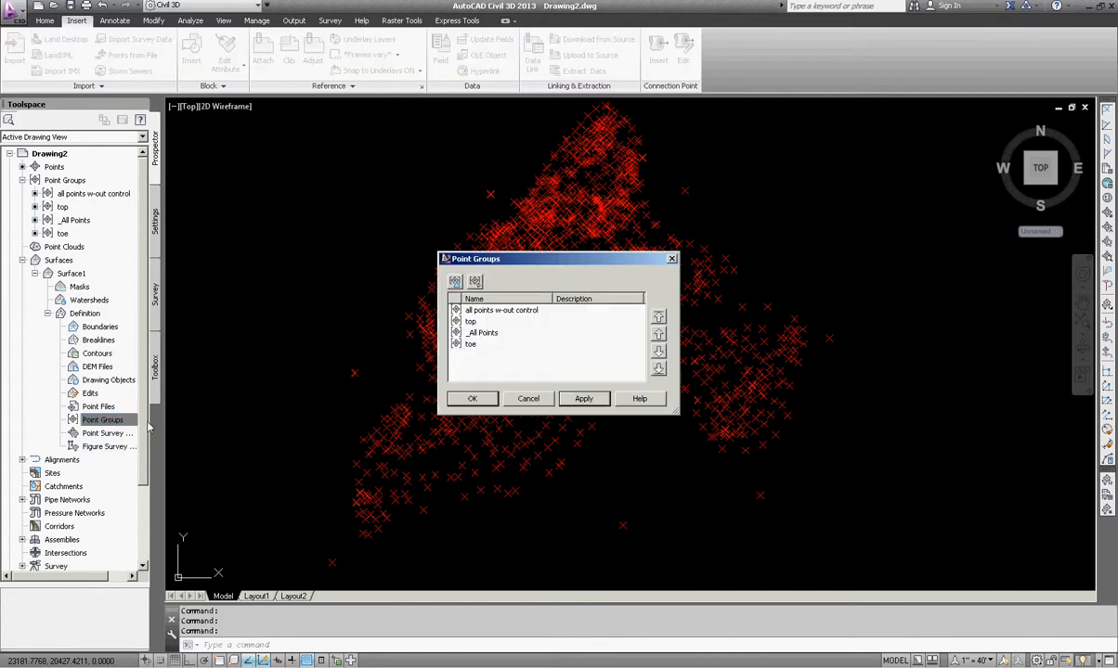
left_click(513, 313)
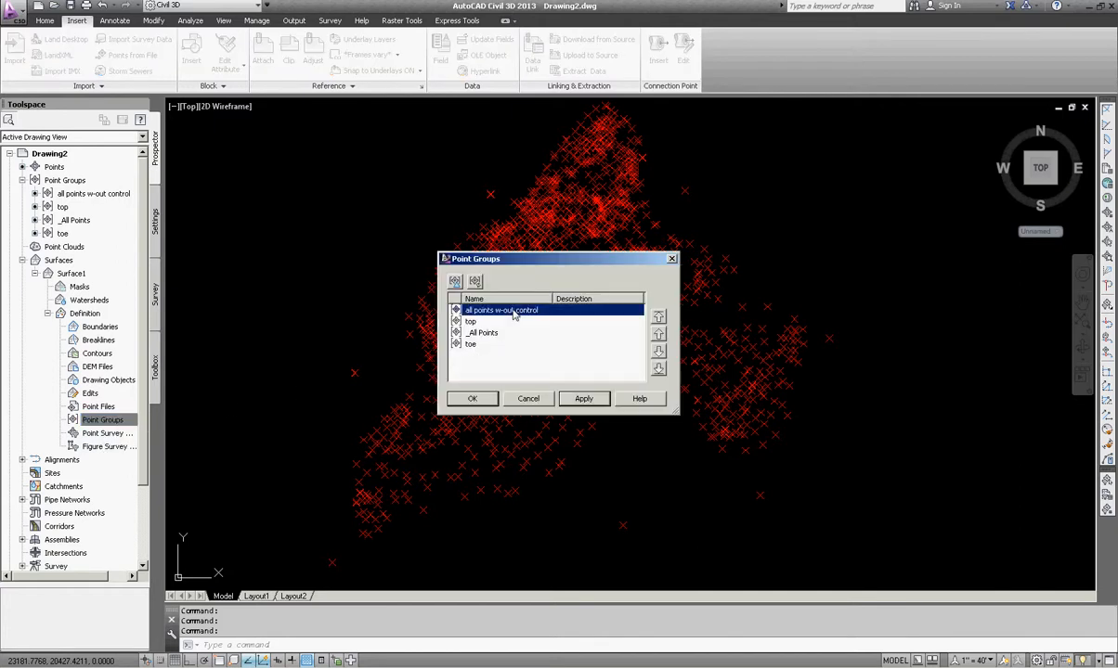
left_click(575, 404)
left_click(473, 399)
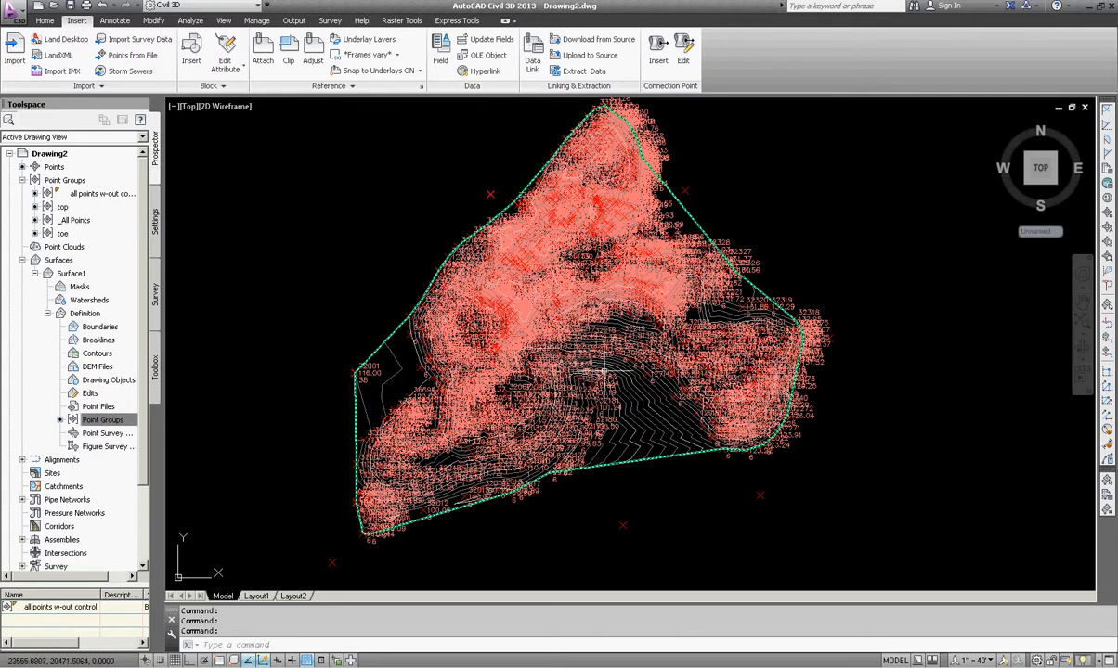
Examine the generated surface contours and the point labels covering them, especially along the southern edge.
scroll(639, 403, "up", 7)
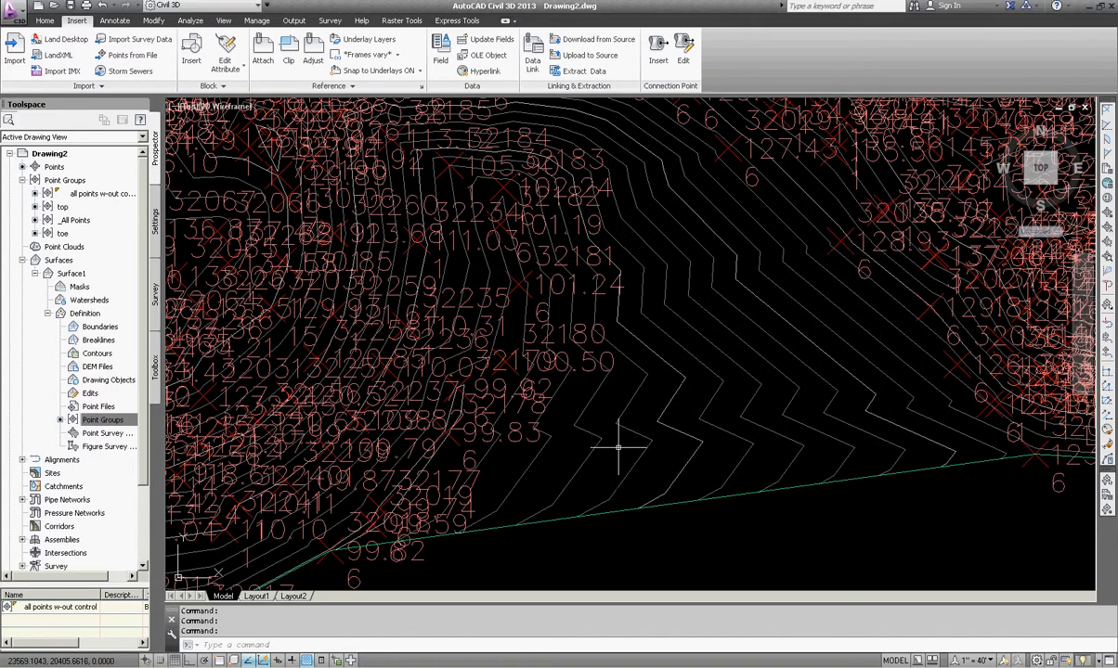
scroll(616, 444, "down", 5)
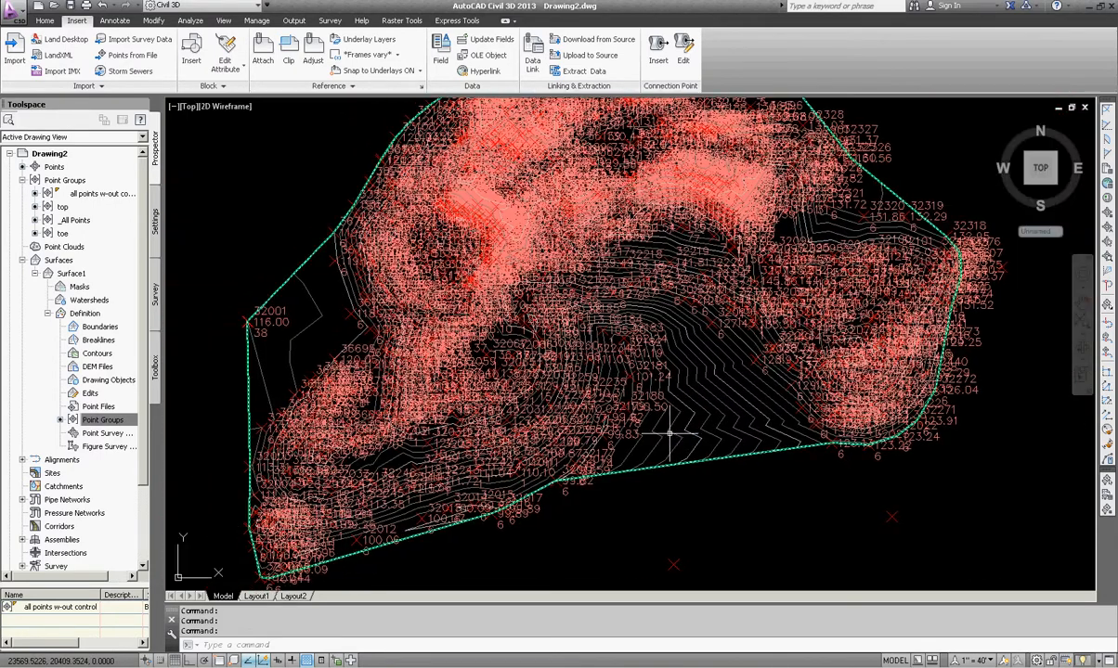
scroll(696, 400, "up", 3)
scroll(654, 401, "up", 1)
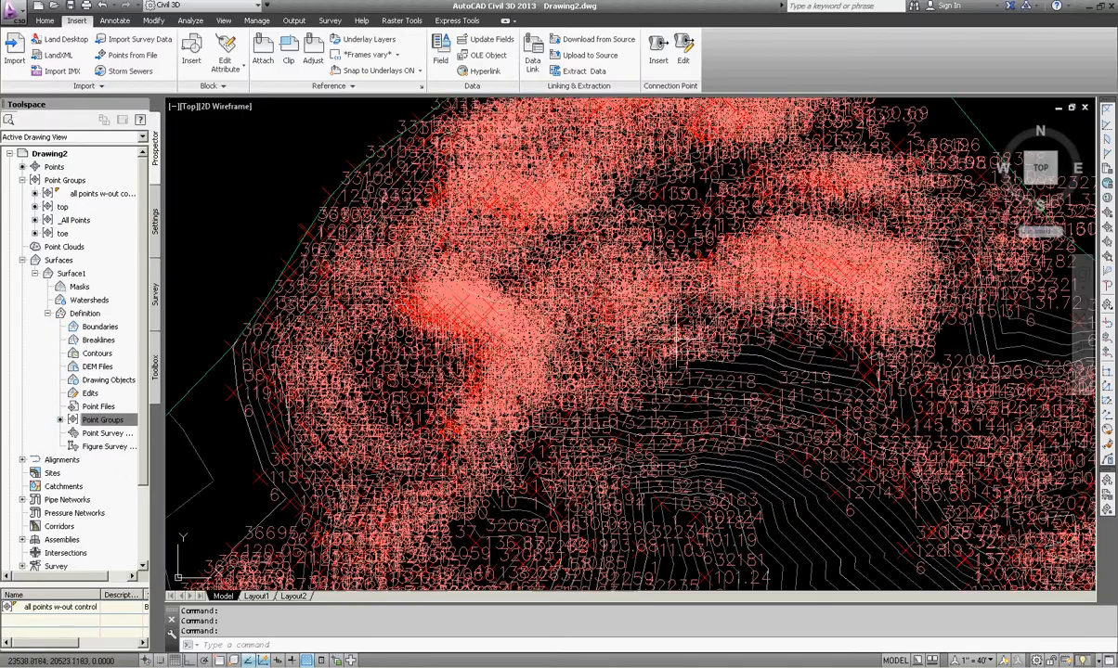
scroll(653, 401, "down", 4)
scroll(810, 409, "up", 5)
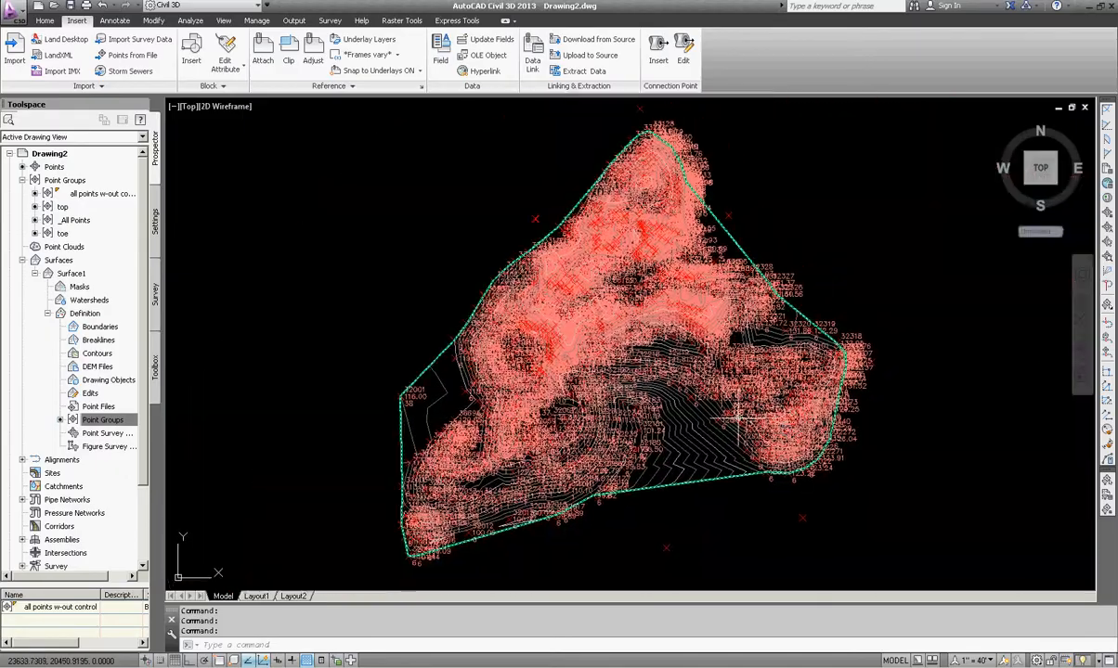
scroll(678, 366, "down", 3)
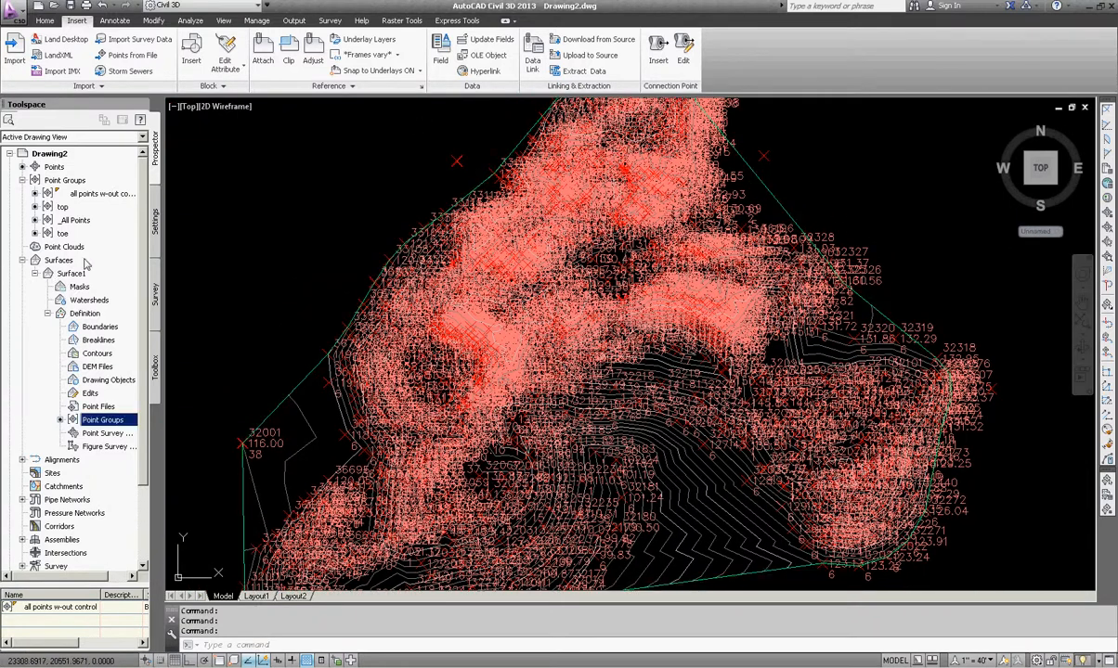
Change the point label style of the "all points w-out control" group so that its points carry no labels.
right_click(113, 194)
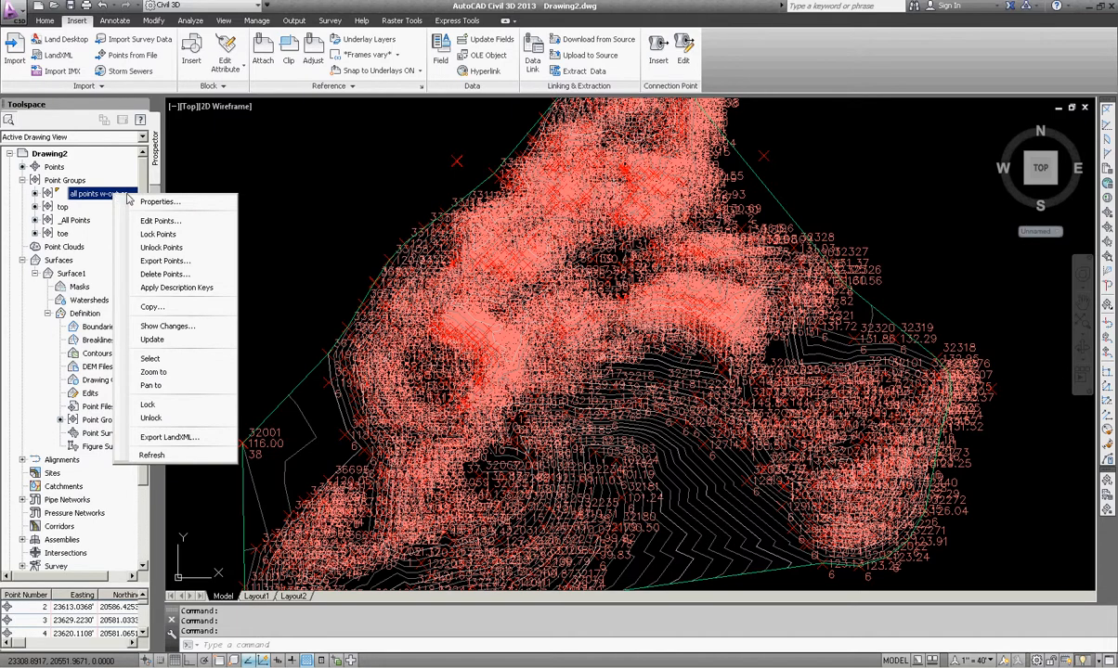
left_click(158, 202)
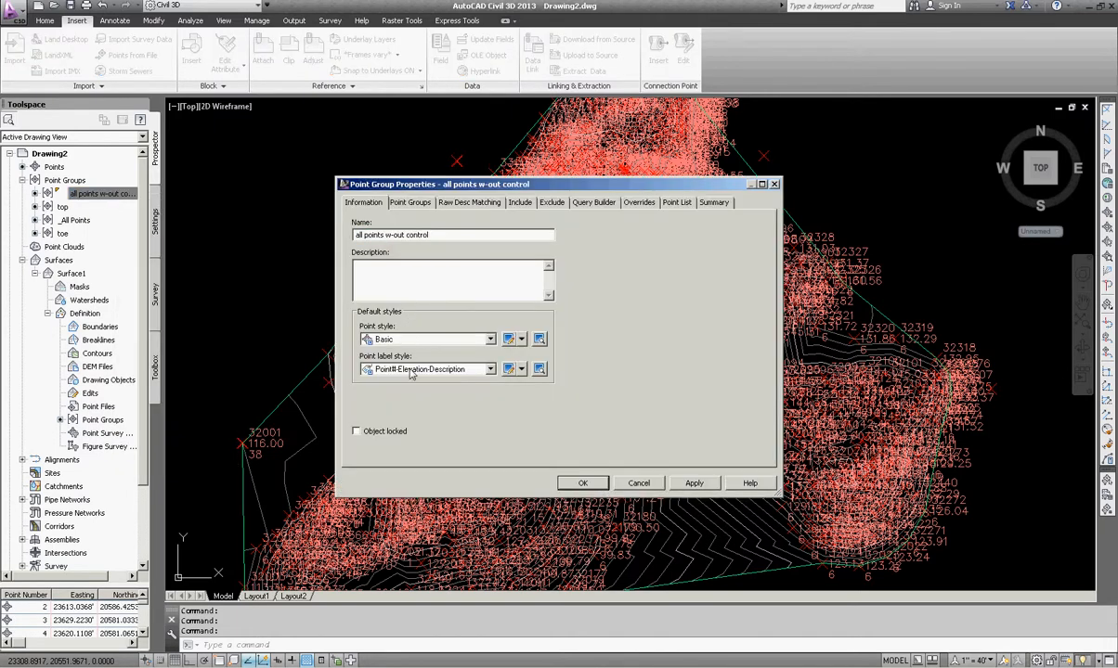
left_click(411, 371)
left_click(409, 382)
left_click(694, 488)
left_click(579, 485)
Examine the surface contours and the boundary around the outlying point at the western corner.
middle_click_drag(745, 399, 775, 316)
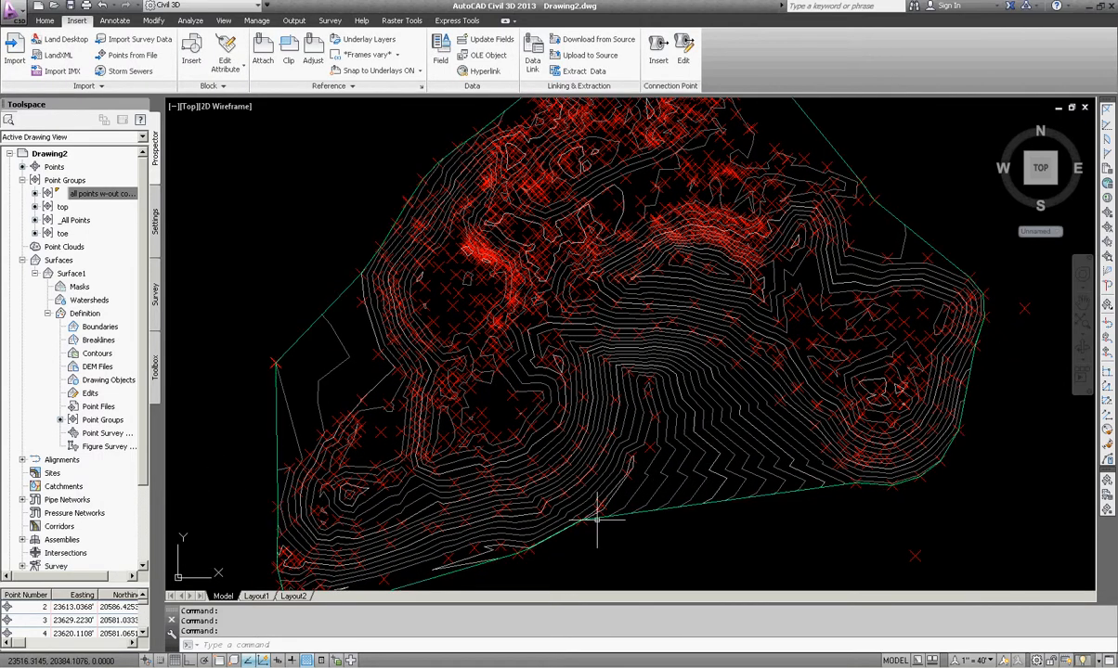
middle_click_drag(499, 439, 545, 428)
scroll(309, 355, "up", 5)
scroll(459, 374, "down", 4)
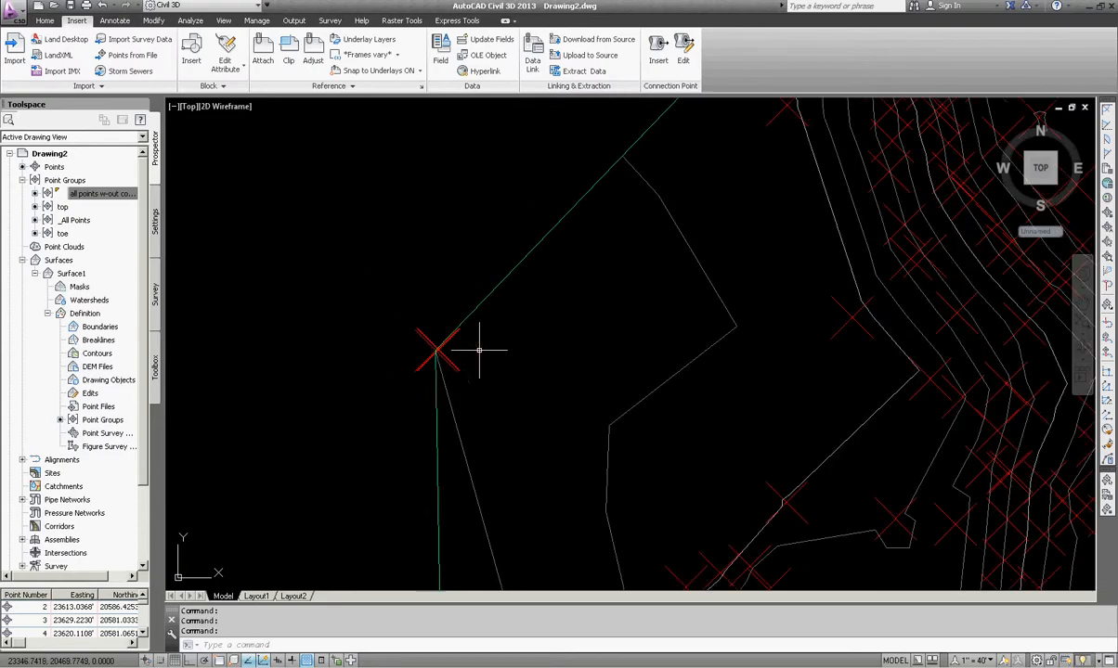
middle_click_drag(673, 412, 495, 407)
mouse_move(663, 363)
middle_mouse_down()
mouse_move(656, 451)
mouse_move(668, 379)
middle_mouse_up()
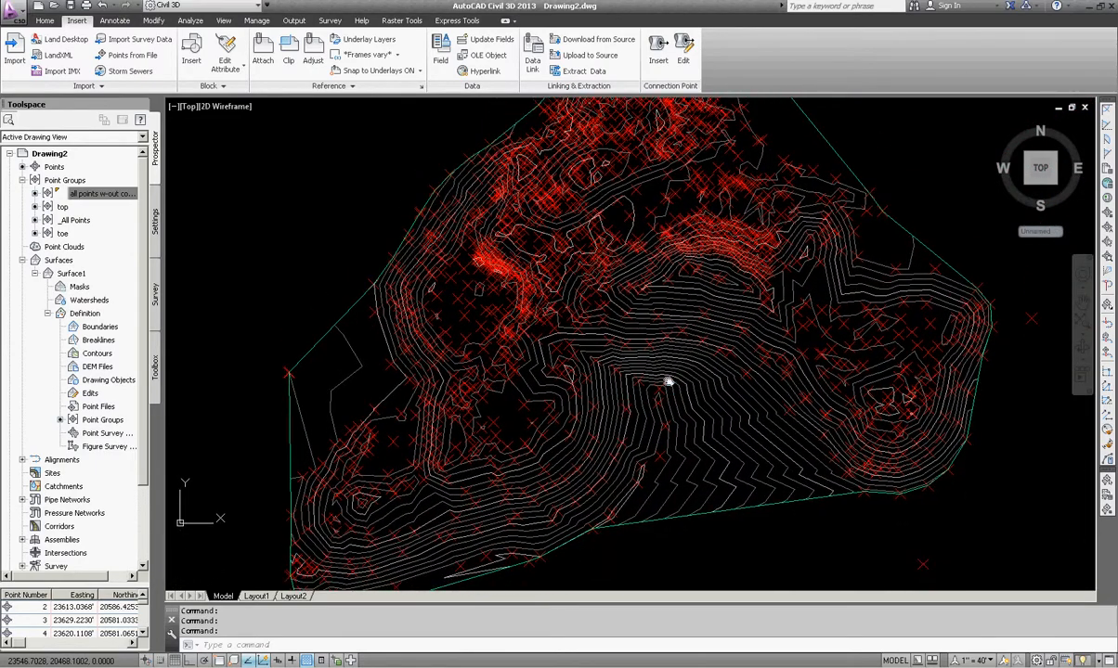
Change the raw description of the outlying survey point at the surface's western corner to "bre n&t".
scroll(319, 374, "up", 8)
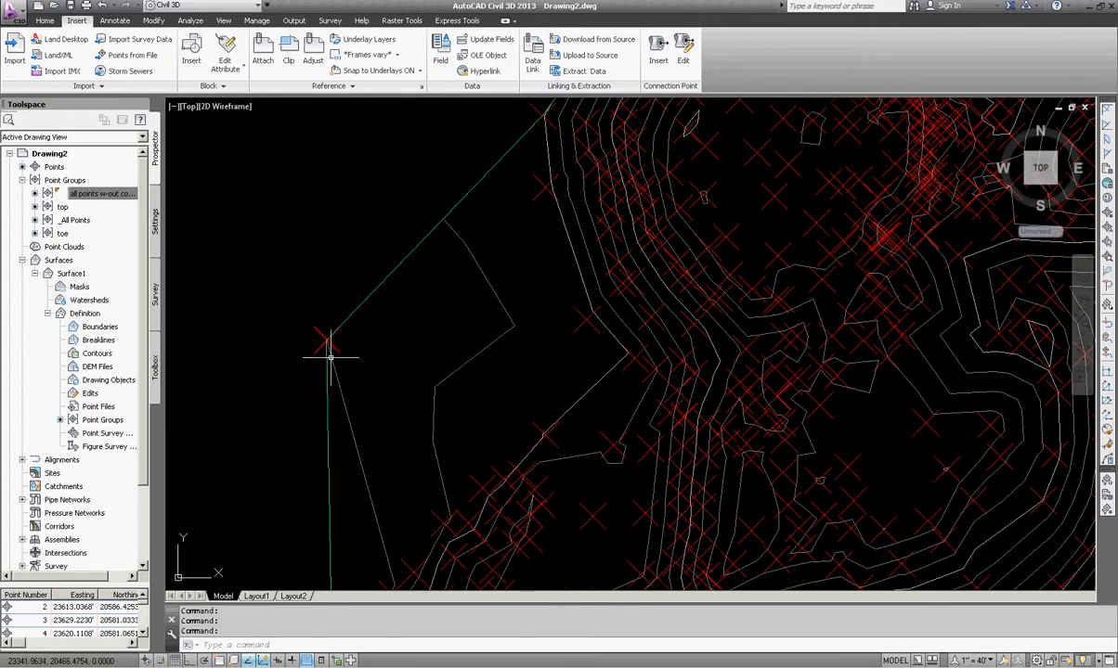
scroll(337, 335, "up", 7)
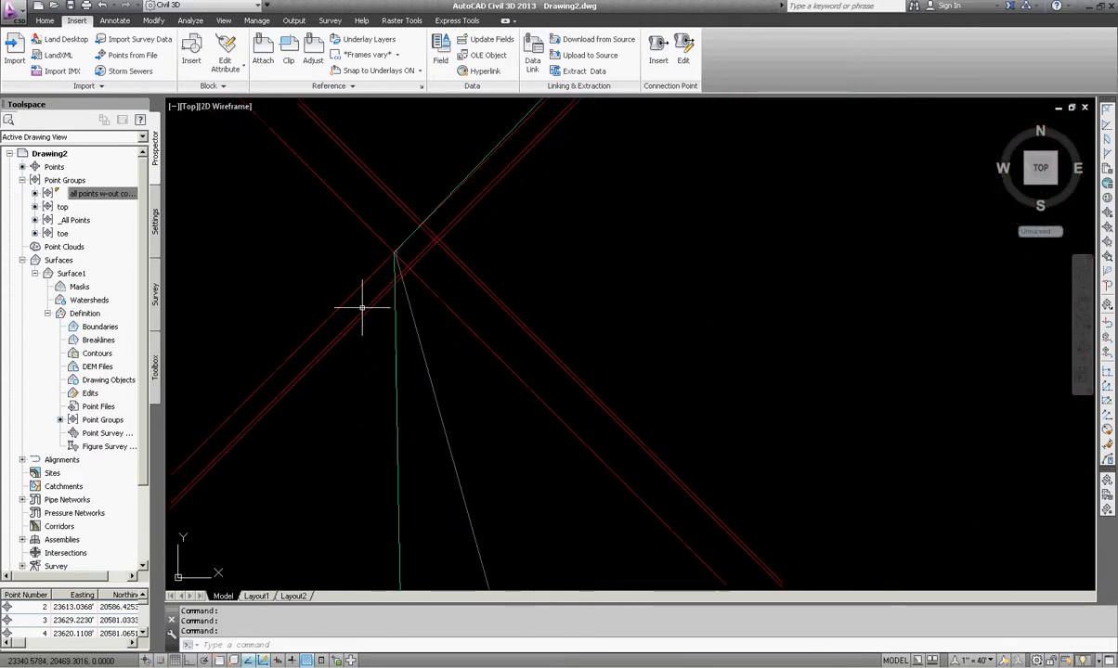
left_click(432, 293)
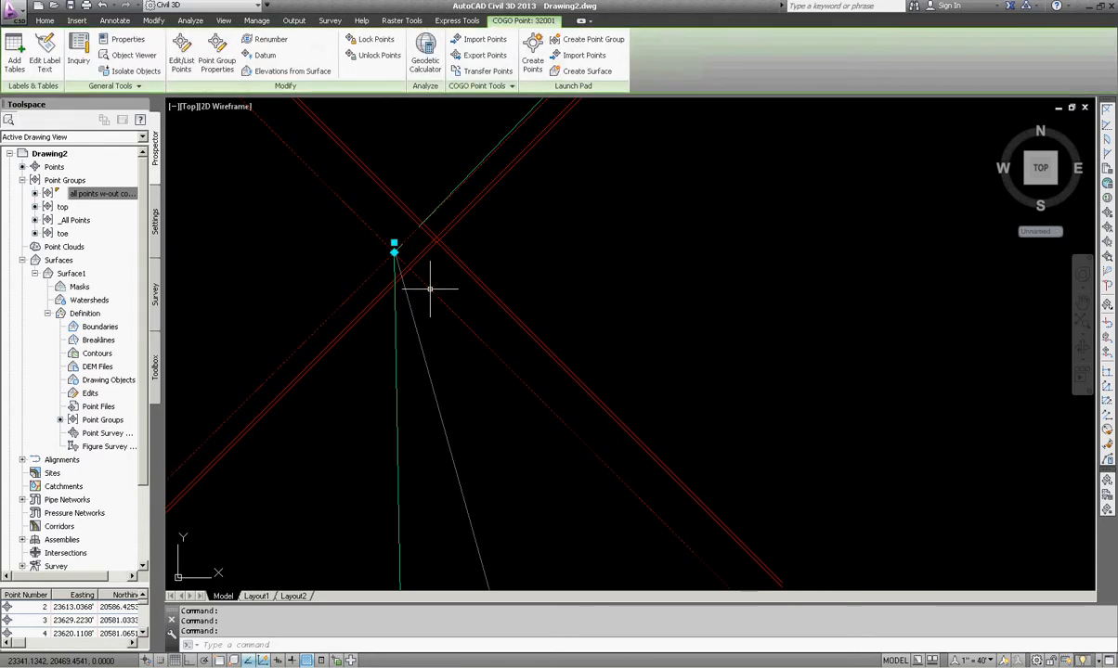
scroll(445, 340, "down", 6)
scroll(454, 333, "up", 5)
scroll(407, 329, "down", 5)
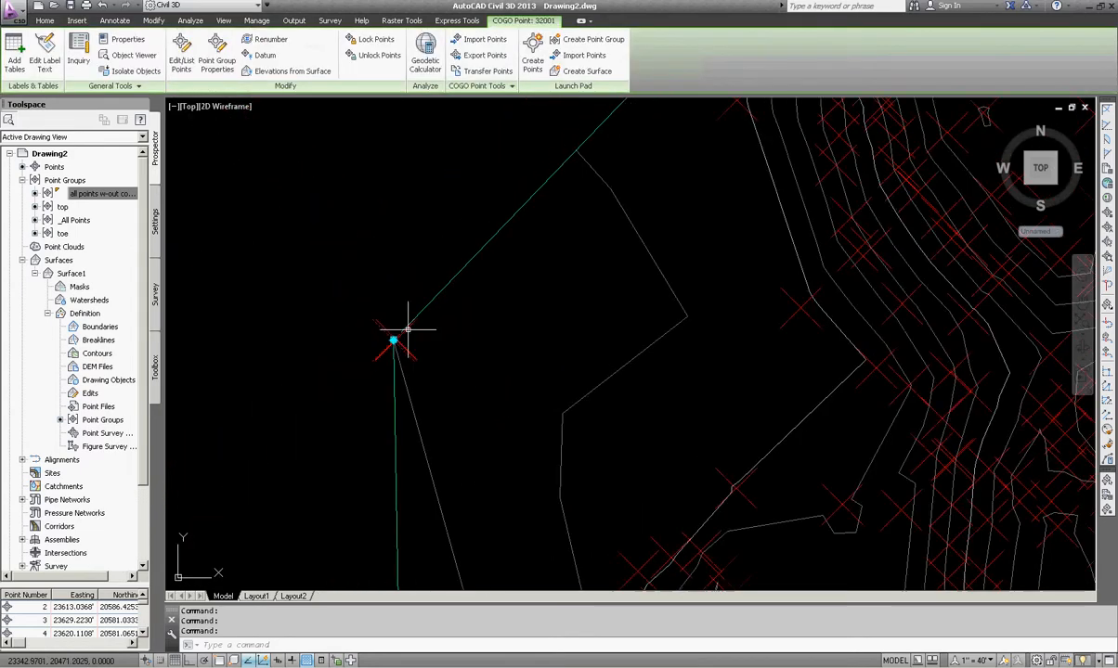
scroll(808, 348, "down", 4)
scroll(719, 362, "up", 6)
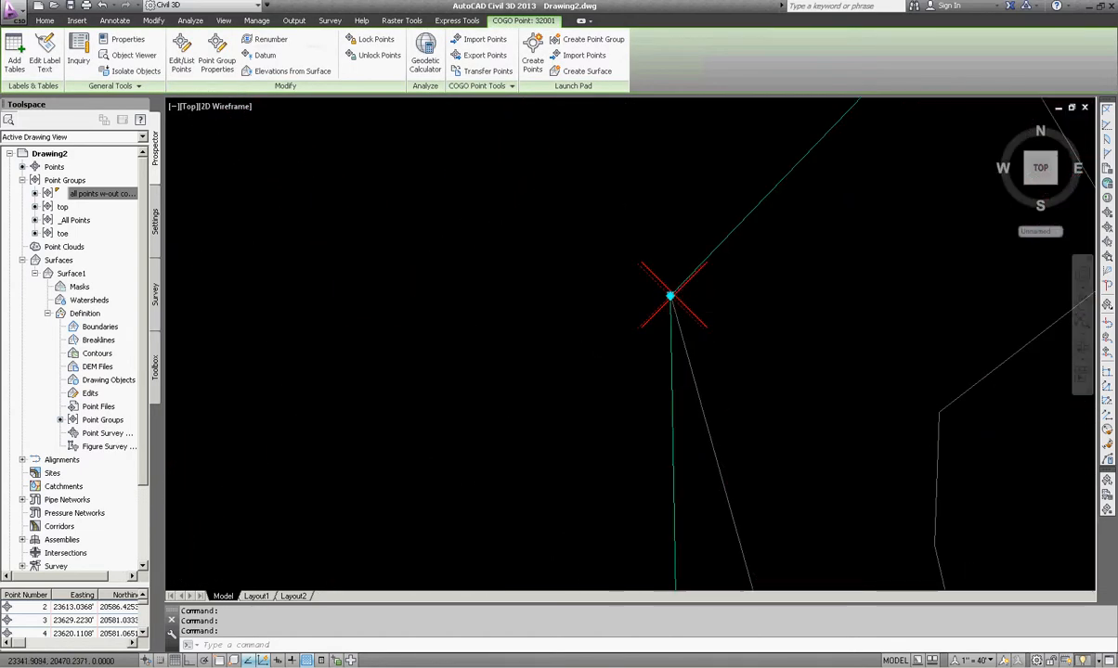
right_click(625, 354)
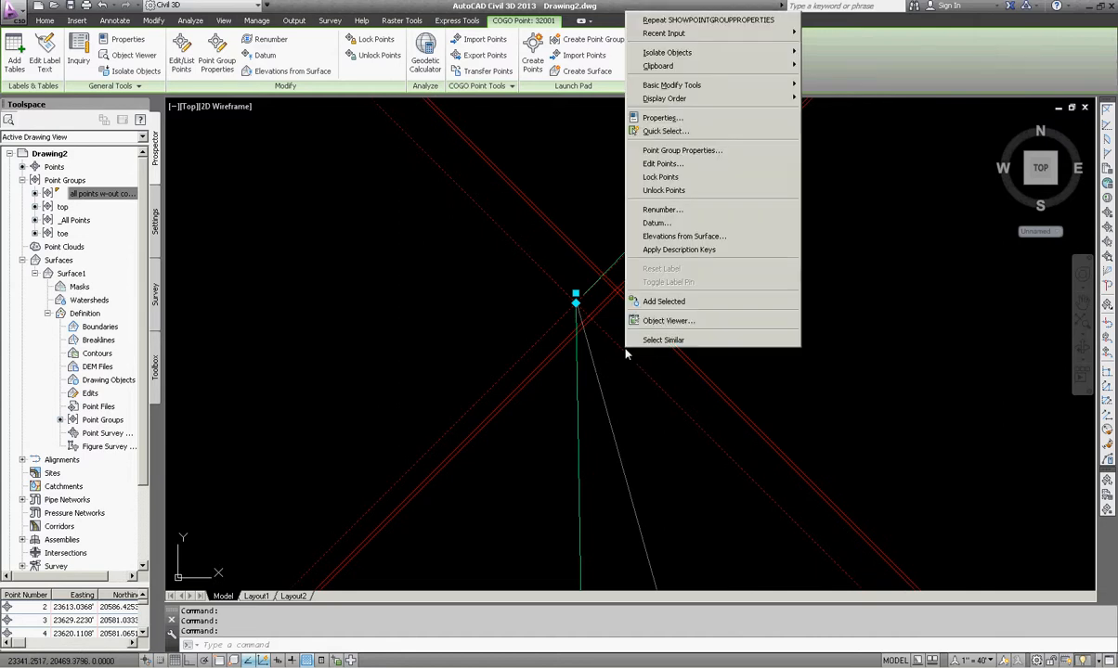
left_click(733, 165)
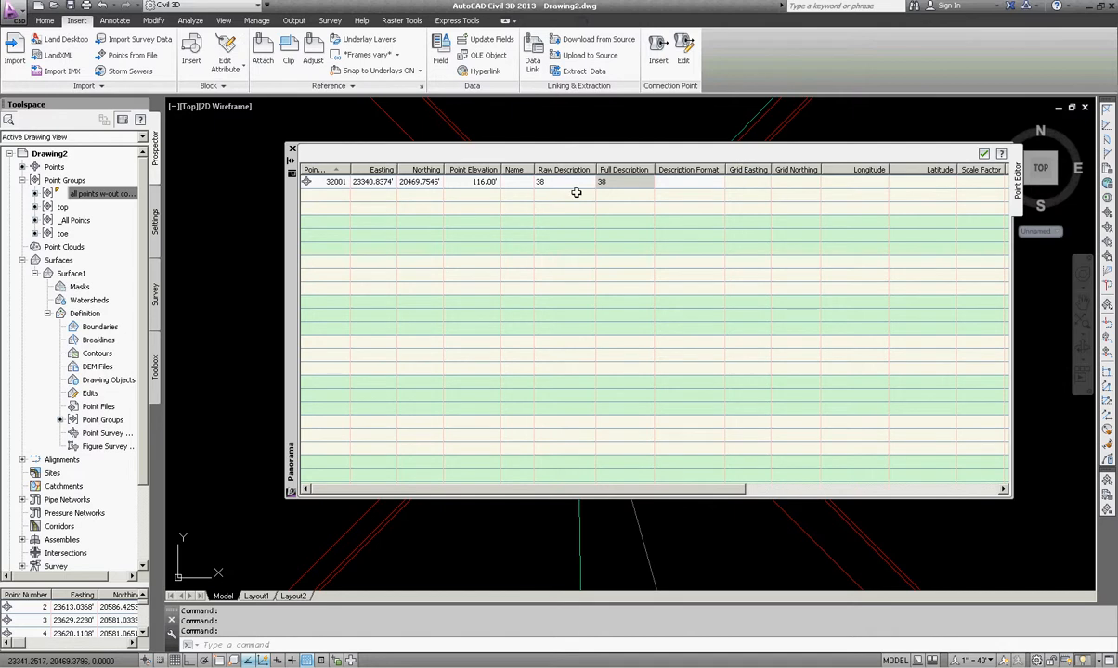
left_click(541, 183)
left_click(572, 185)
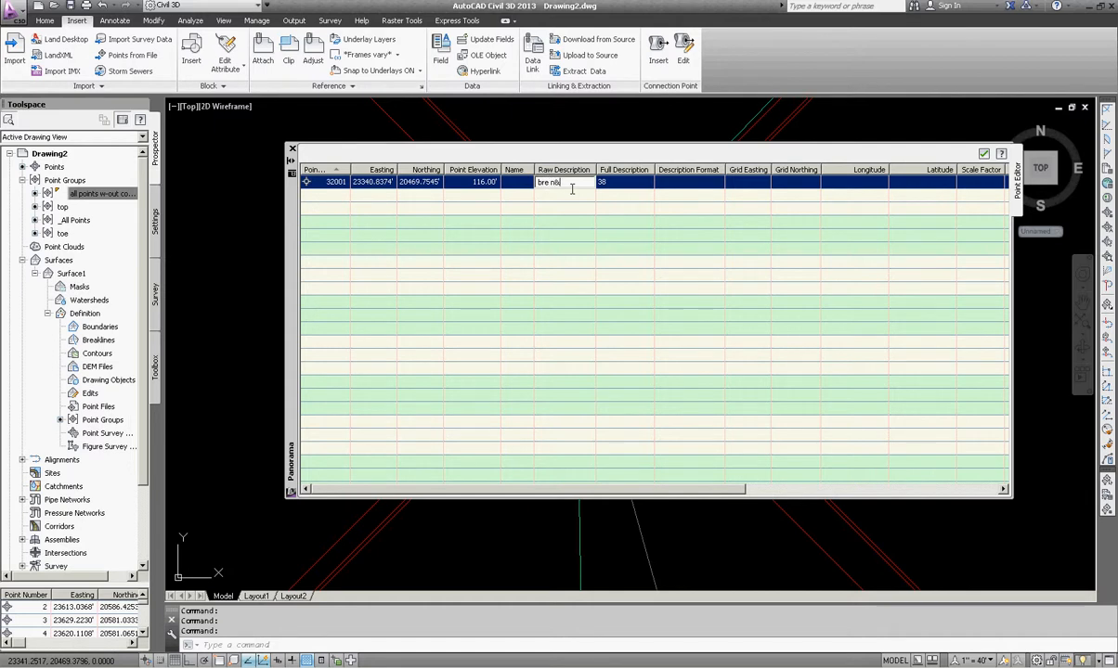
key("Return")
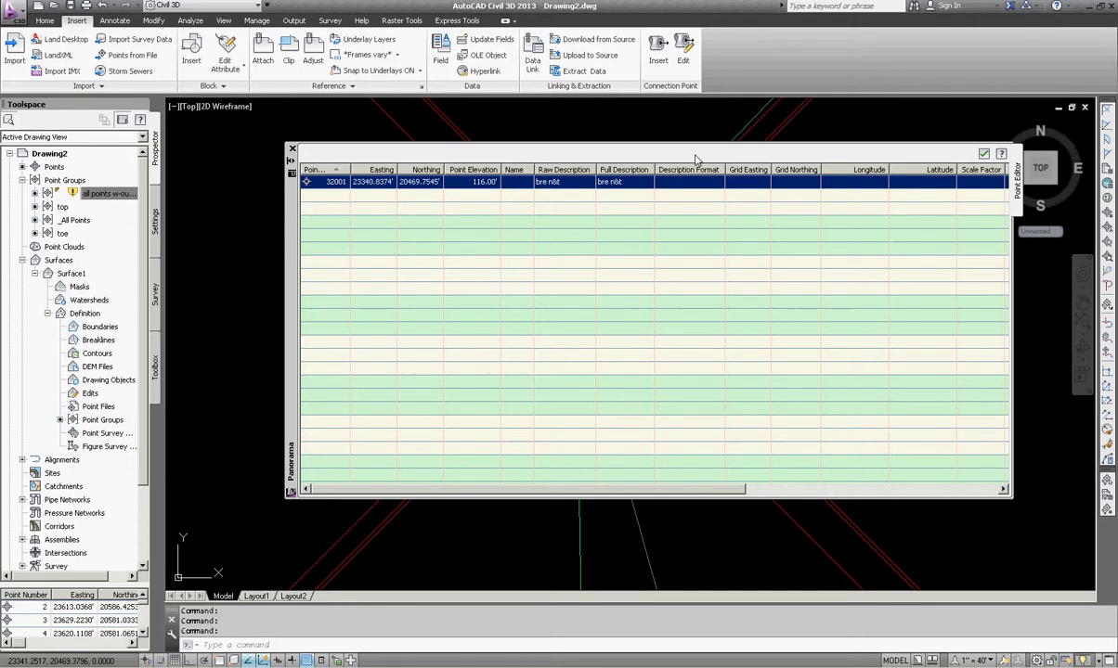
left_click(983, 153)
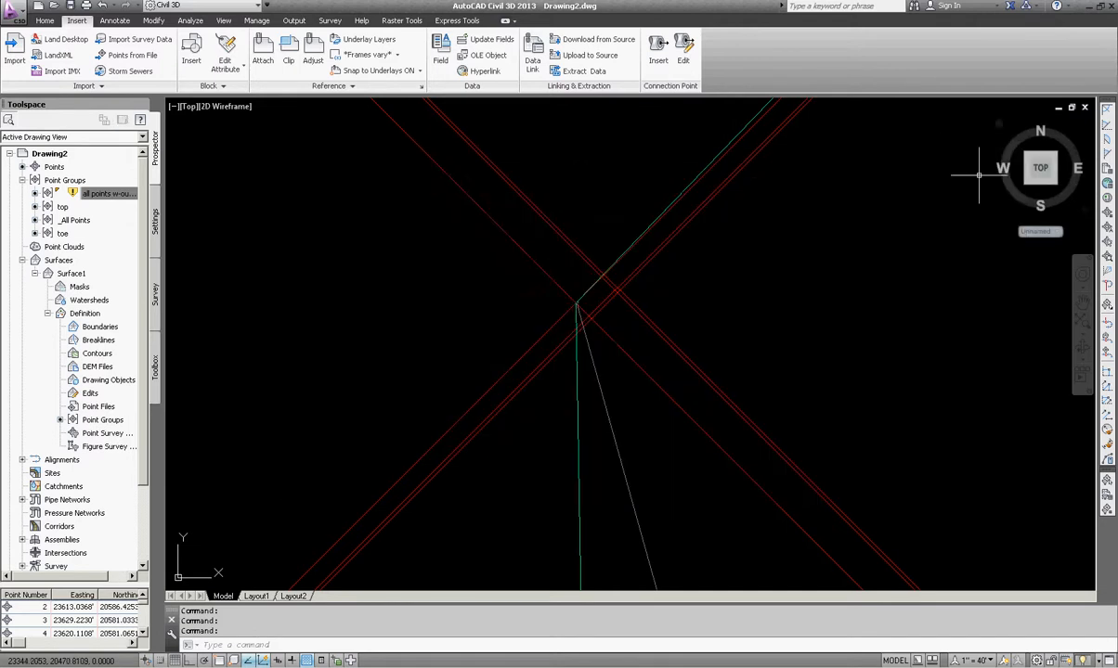
Update the "all points w-out control" point group and set Surface1 to rebuild automatically.
right_click(94, 197)
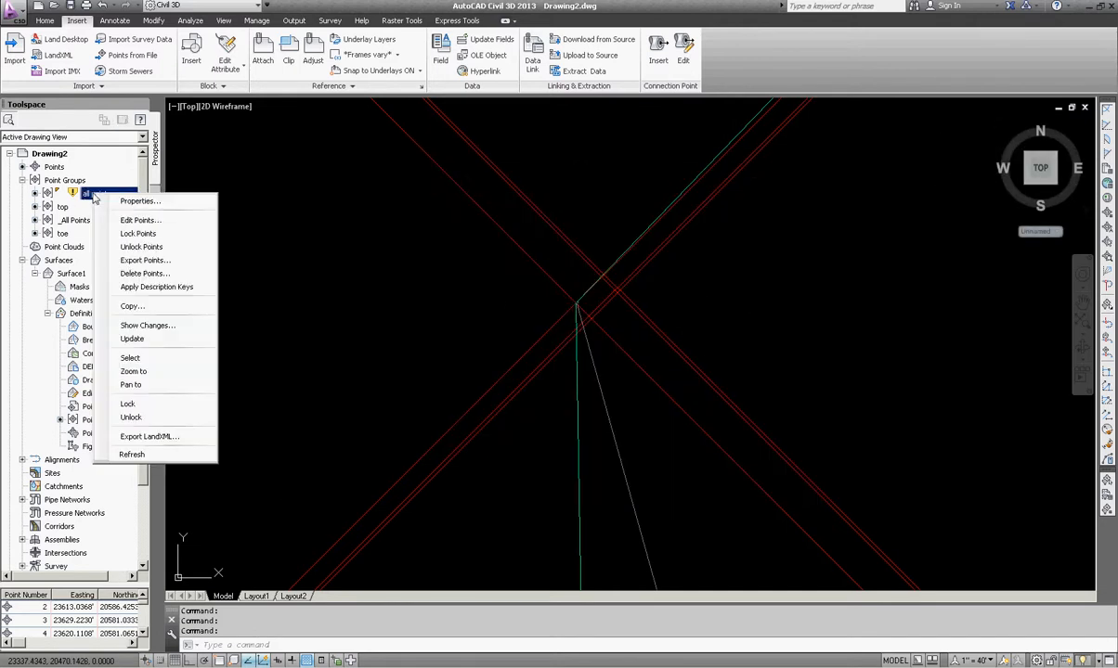
left_click(148, 338)
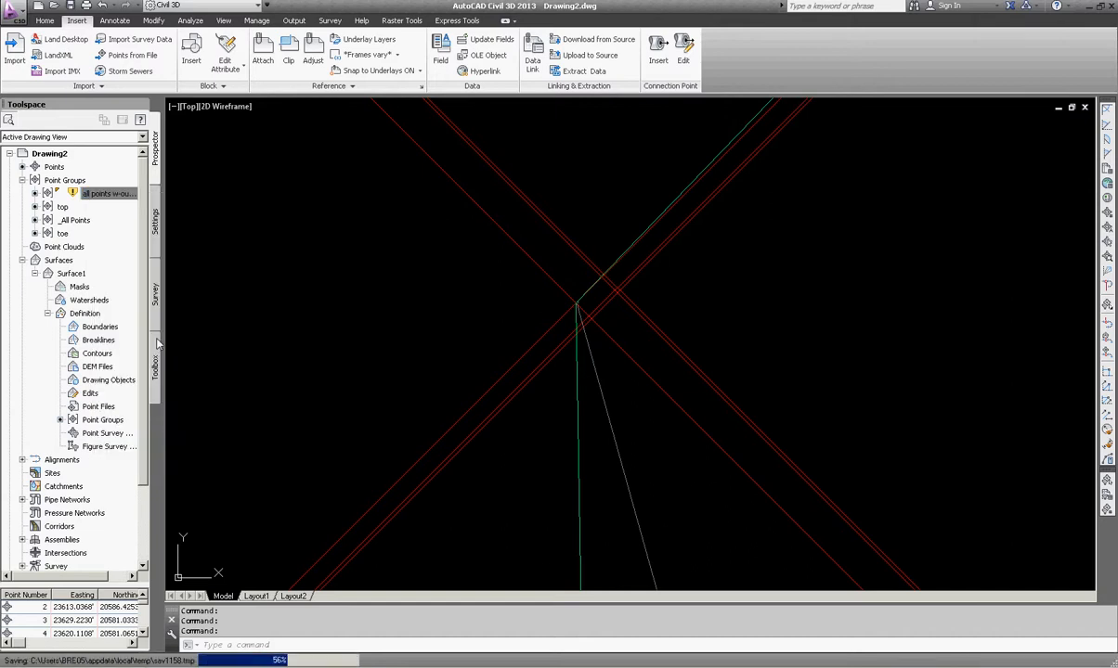
right_click(100, 274)
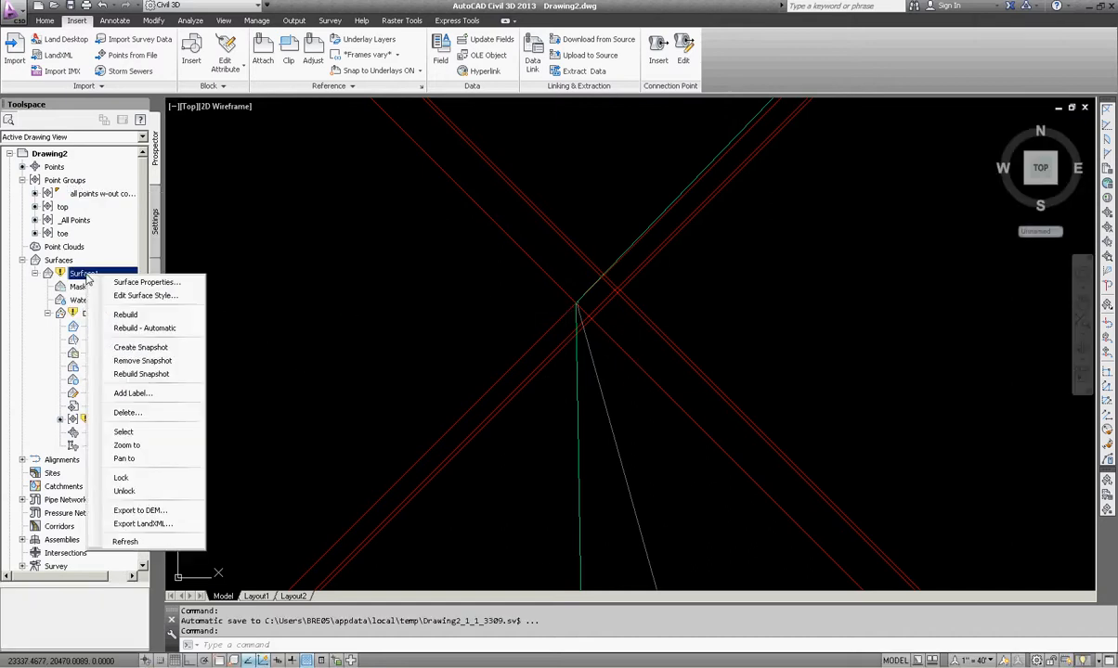
left_click(135, 327)
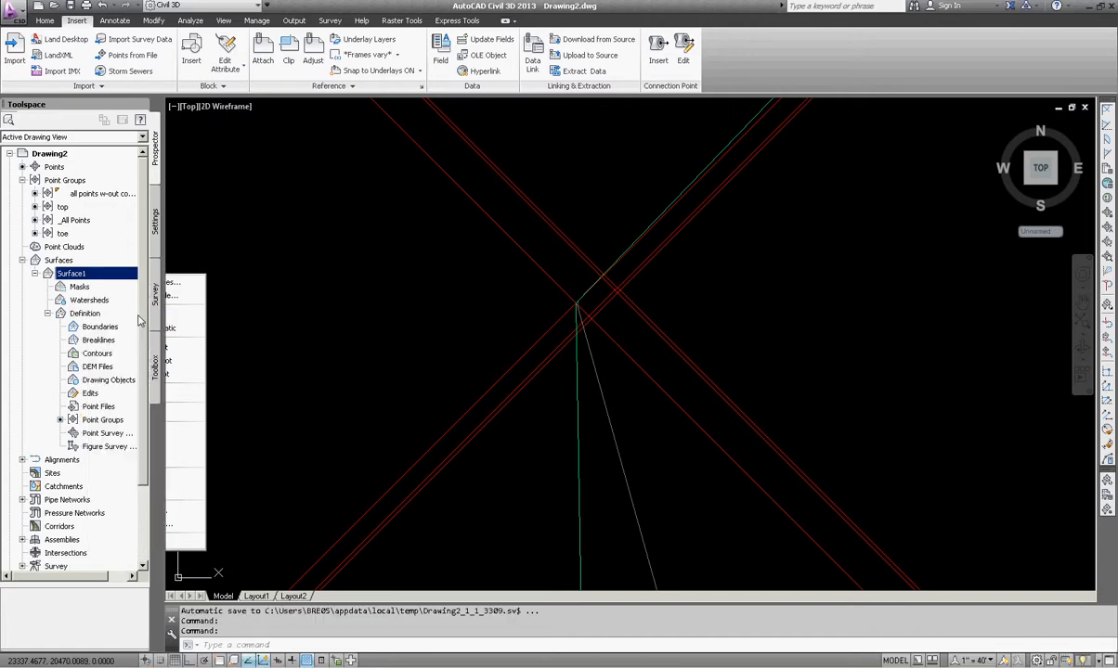
Set the point style of the "all points w-out control" group to <none>, hiding its point markers.
scroll(681, 337, "down", 10)
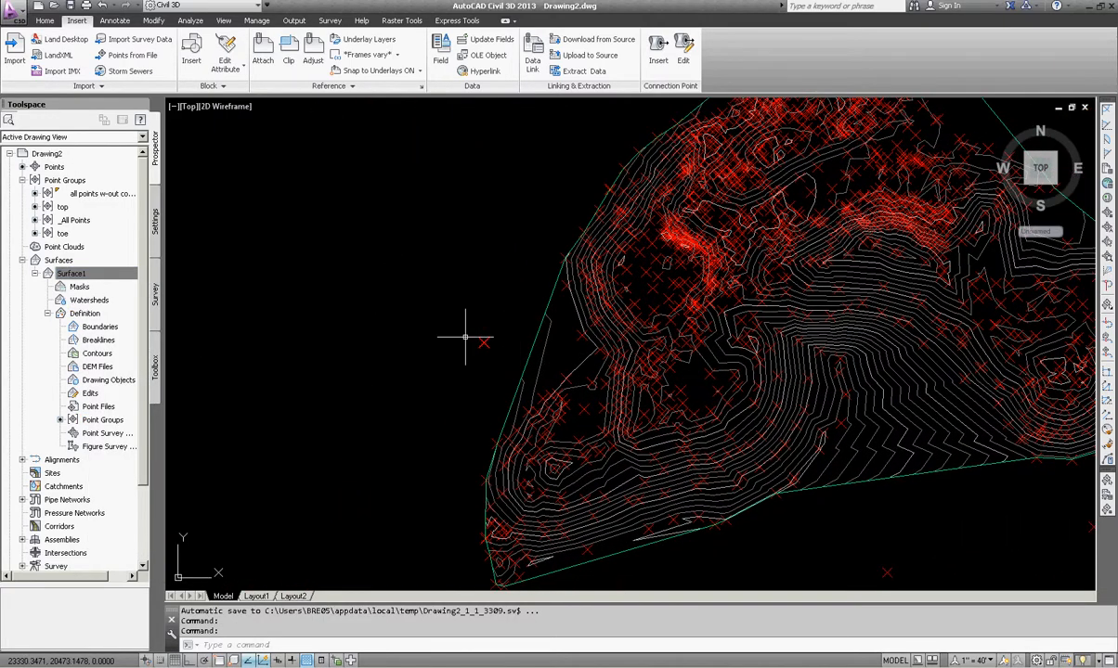
scroll(465, 339, "down", 5)
mouse_move(508, 319)
middle_mouse_down()
mouse_move(623, 357)
mouse_move(564, 394)
middle_mouse_up()
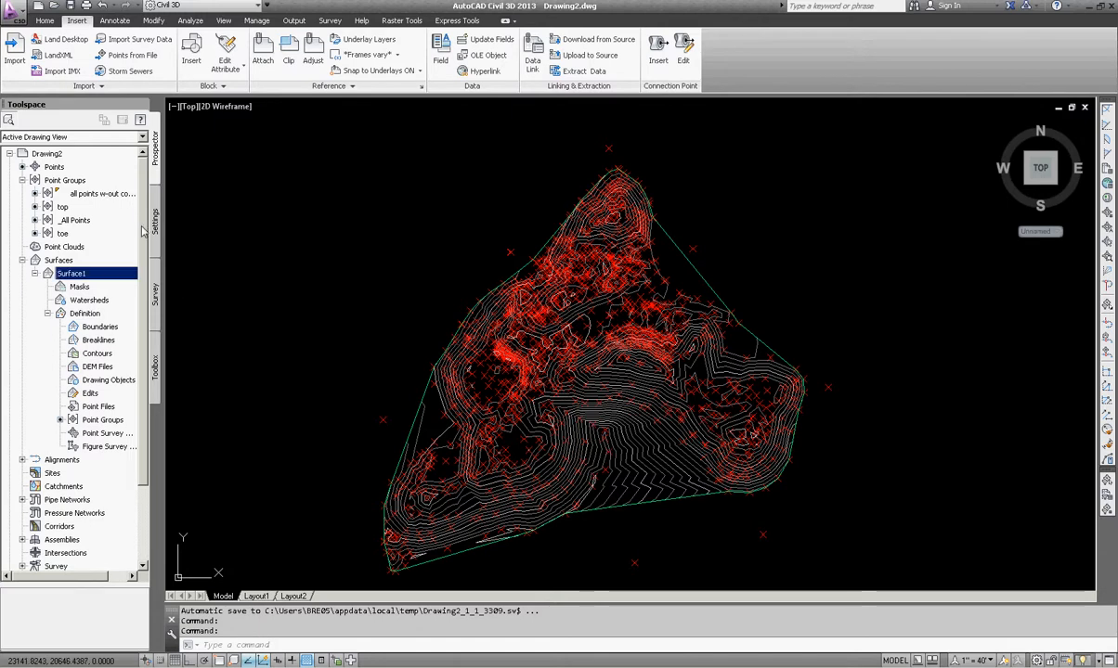
right_click(120, 193)
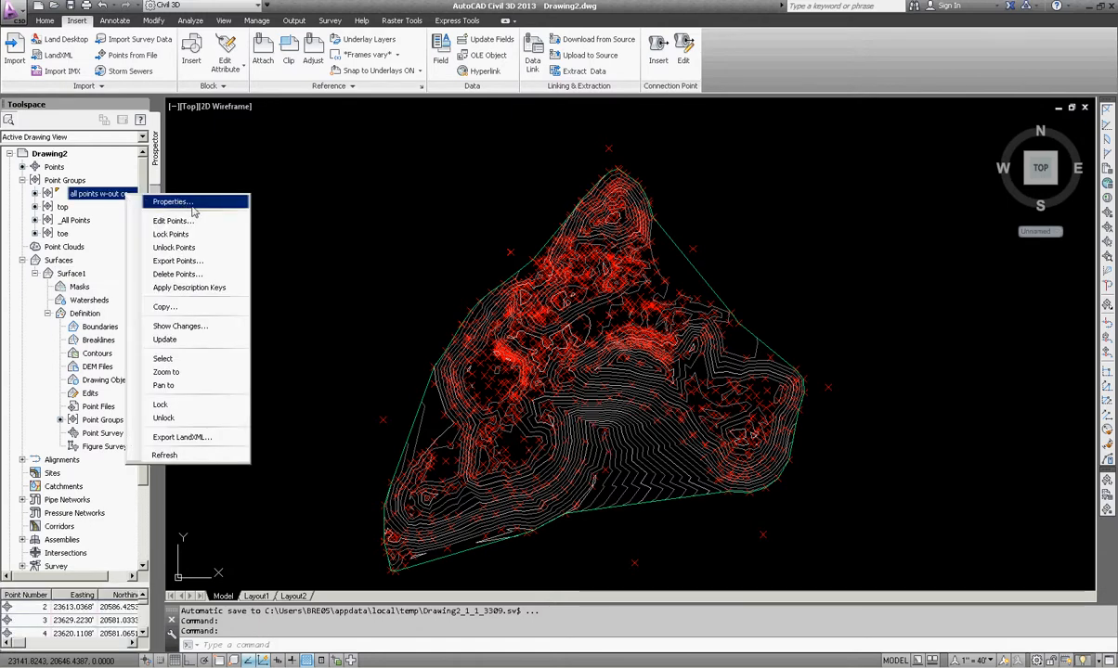
left_click(192, 204)
left_click(413, 339)
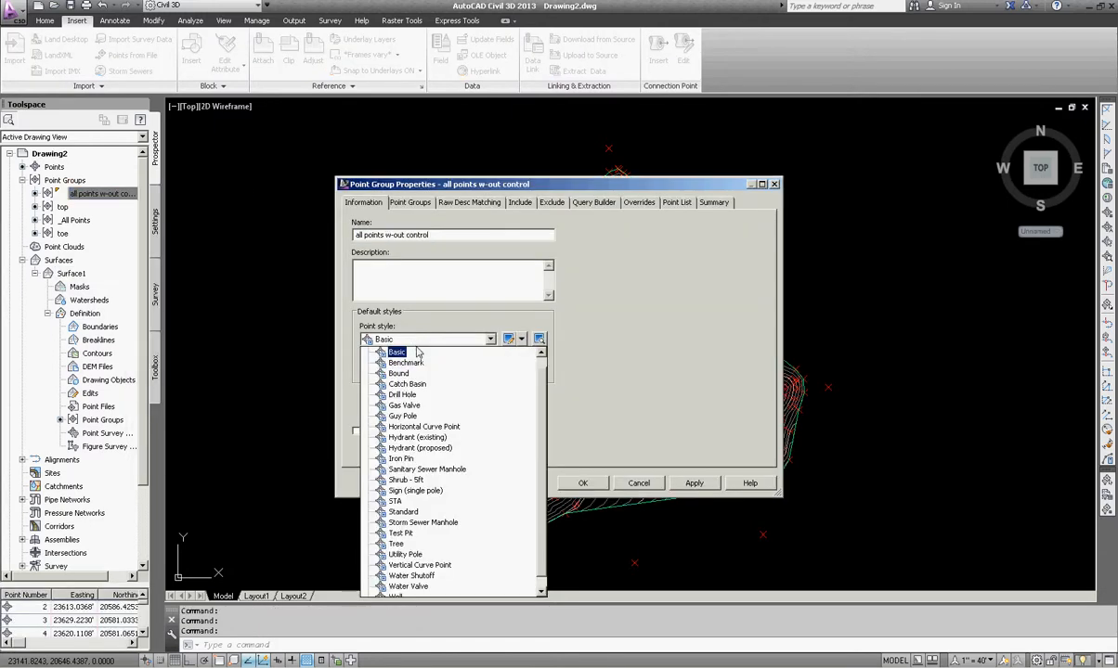
left_click(402, 353)
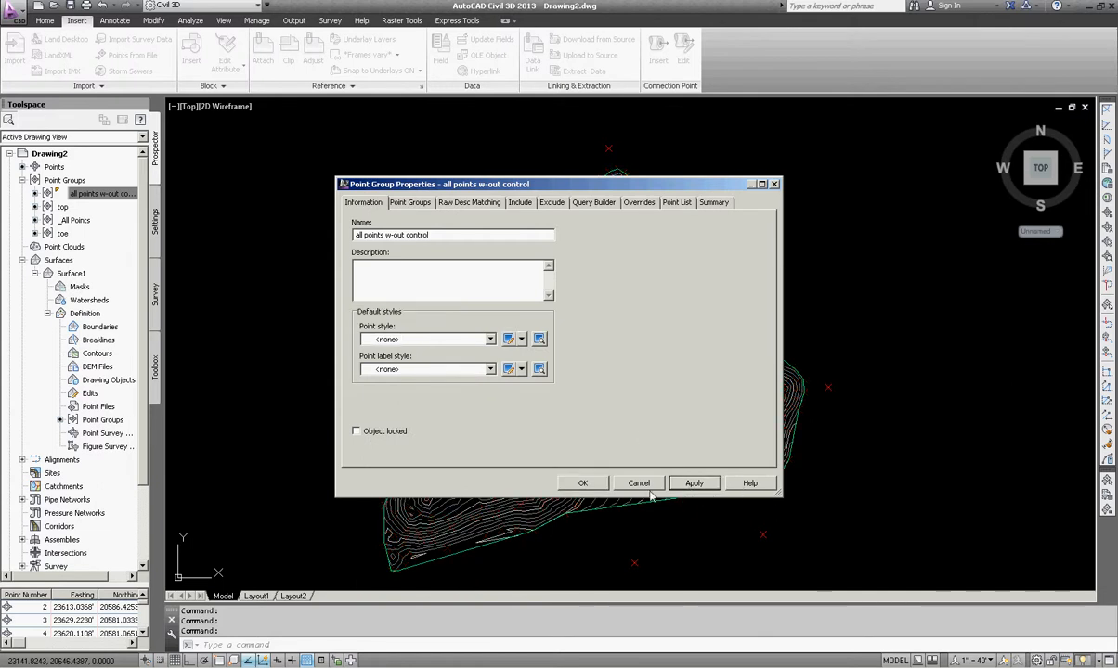
left_click(584, 483)
Change the surface style of Surface1 to Contours 1' and 5' (Background).
middle_click_drag(518, 396, 540, 364)
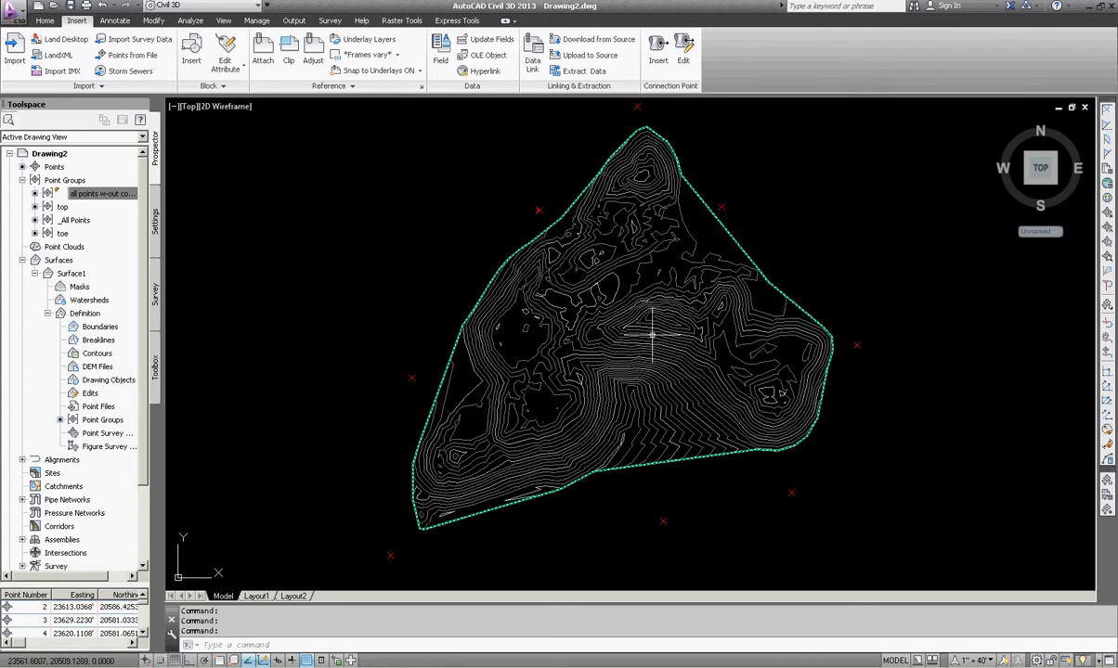
scroll(651, 336, "up", 2)
scroll(663, 311, "down", 2)
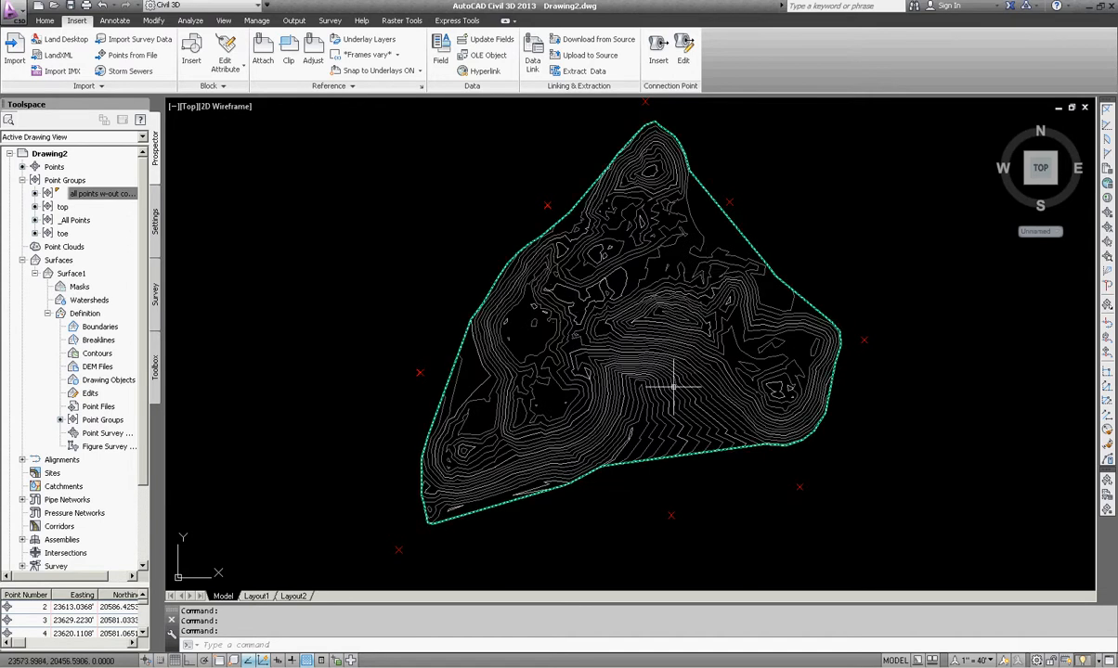
left_click(668, 351)
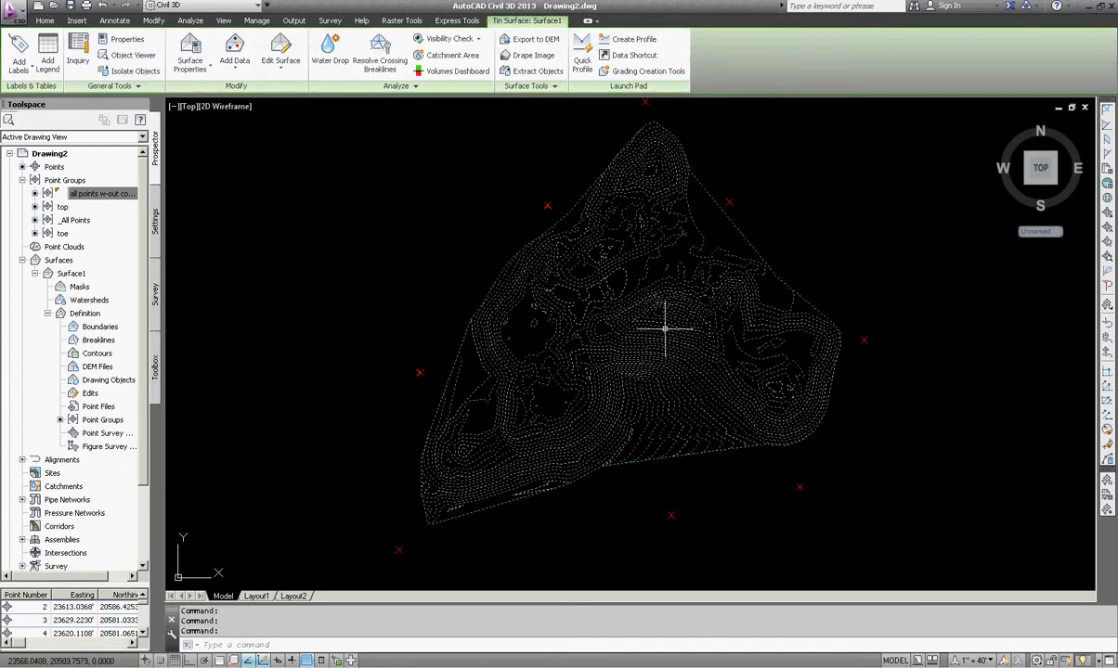
right_click(667, 309)
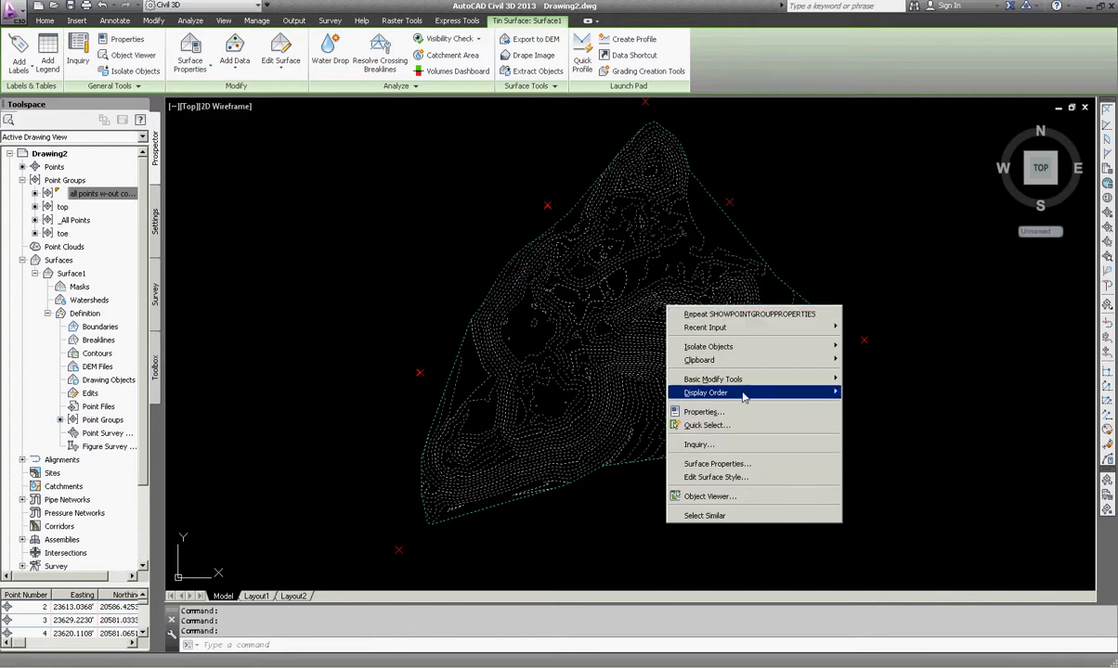
left_click(724, 464)
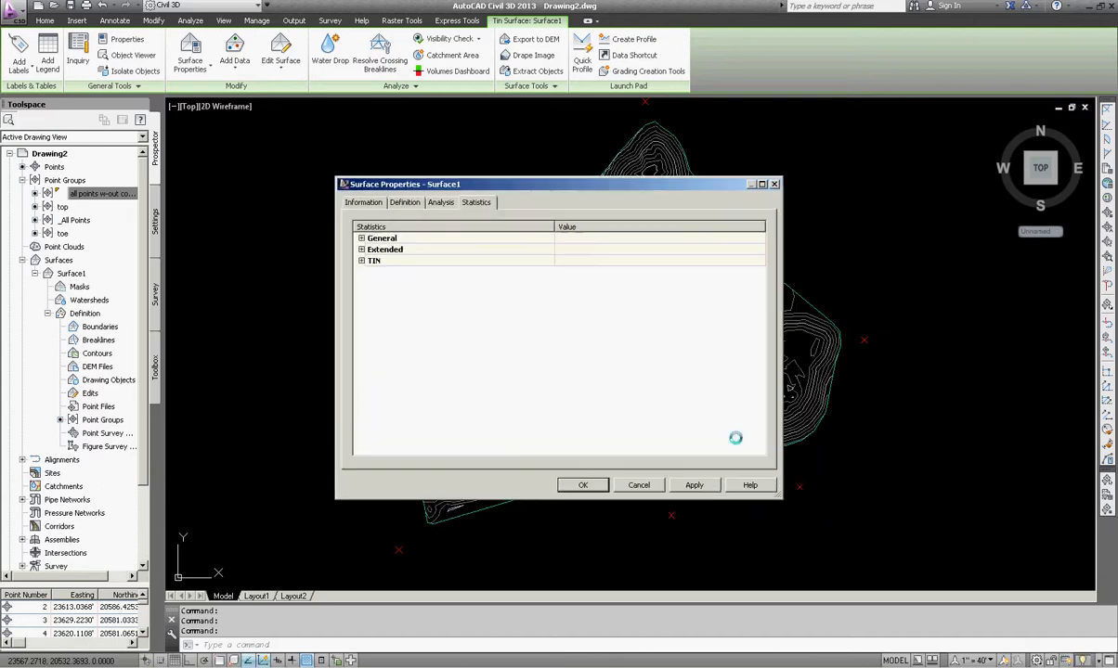
left_click(364, 203)
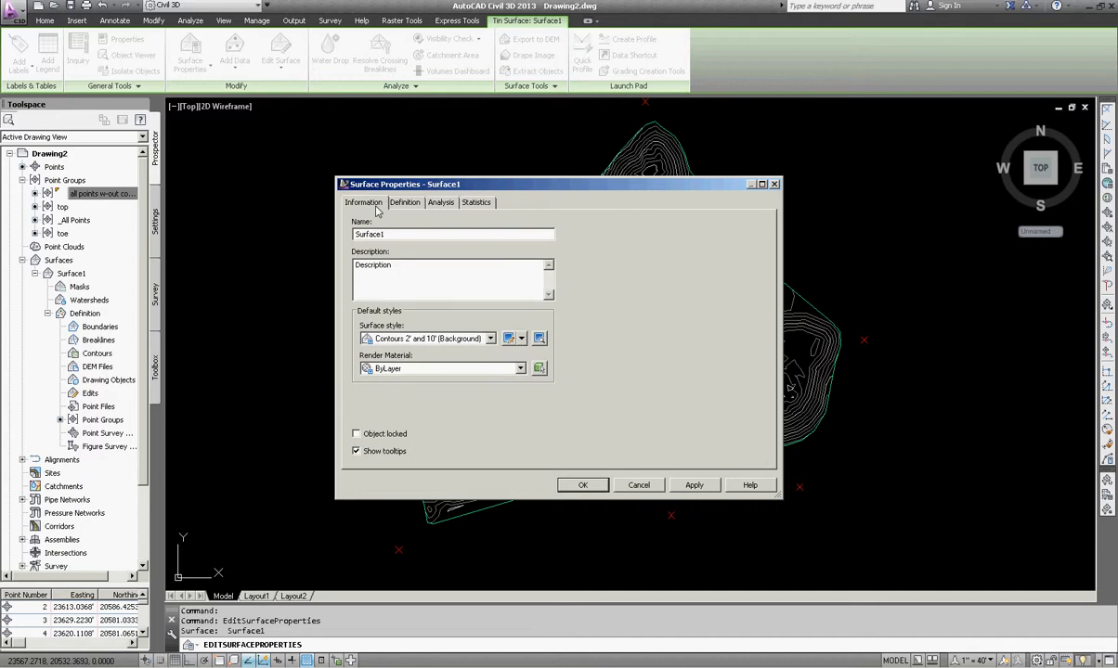
left_click(388, 340)
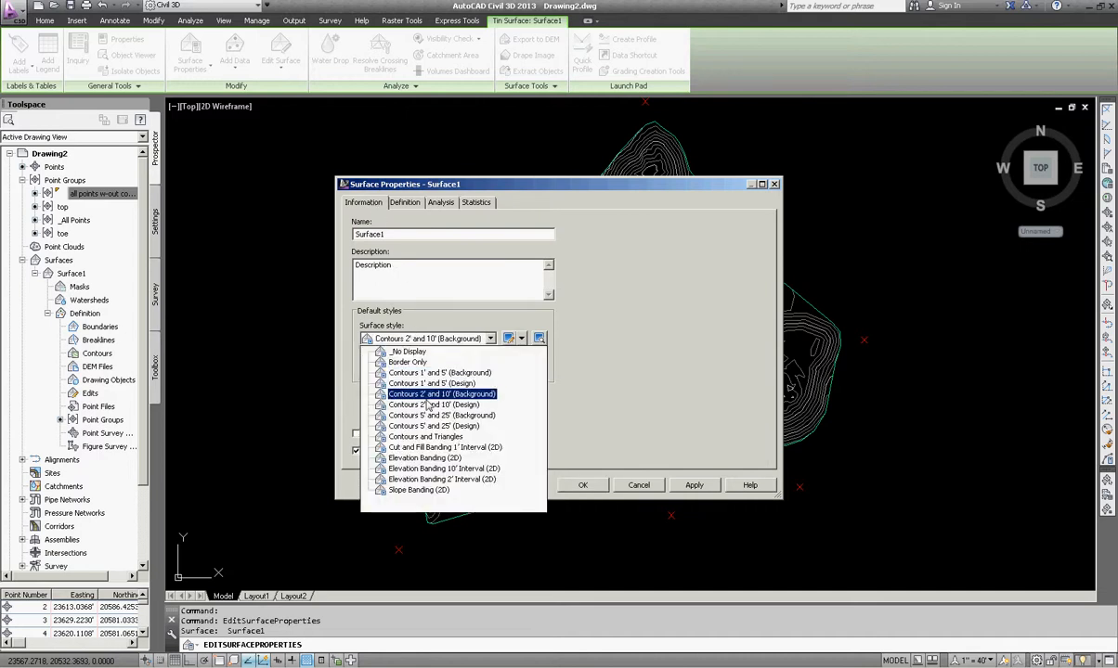
left_click(413, 372)
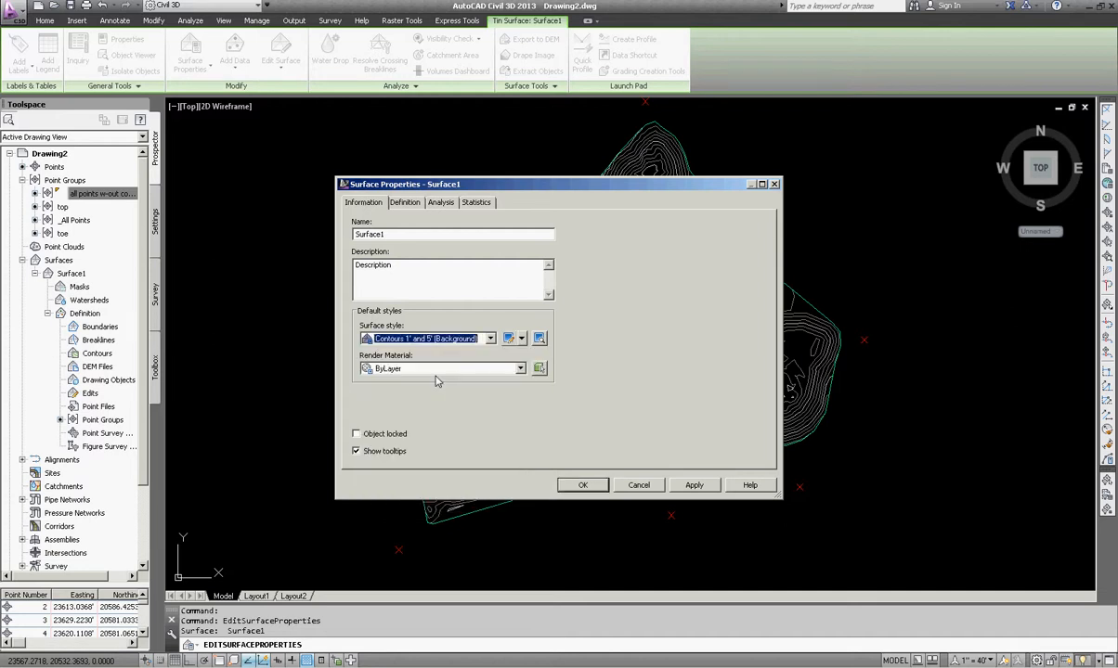
left_click(712, 485)
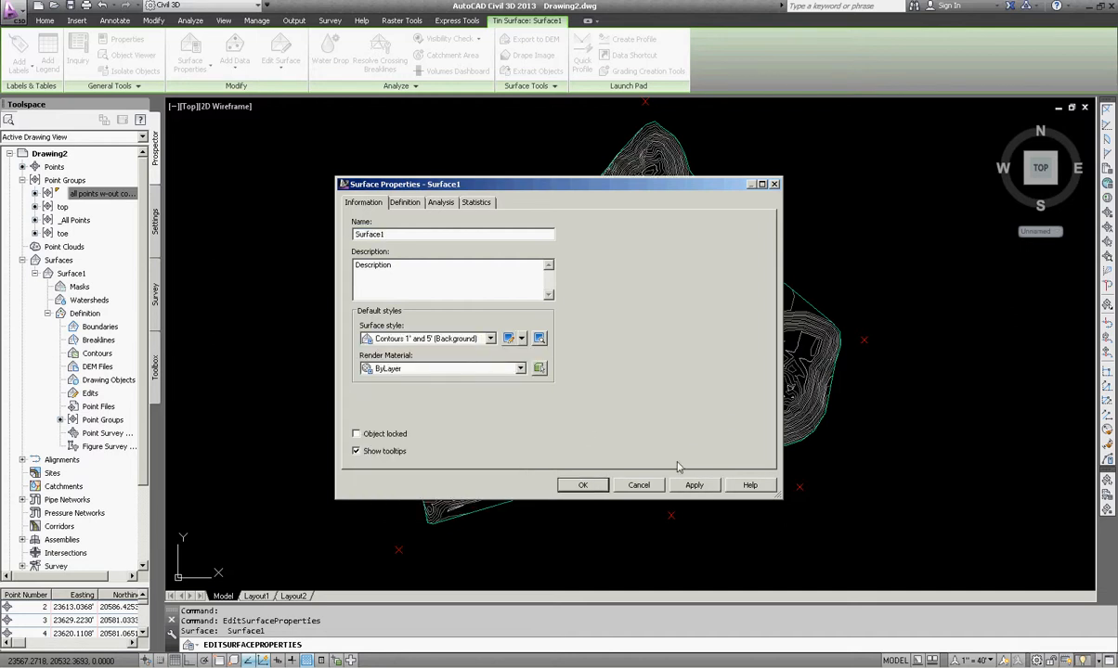
left_click(583, 485)
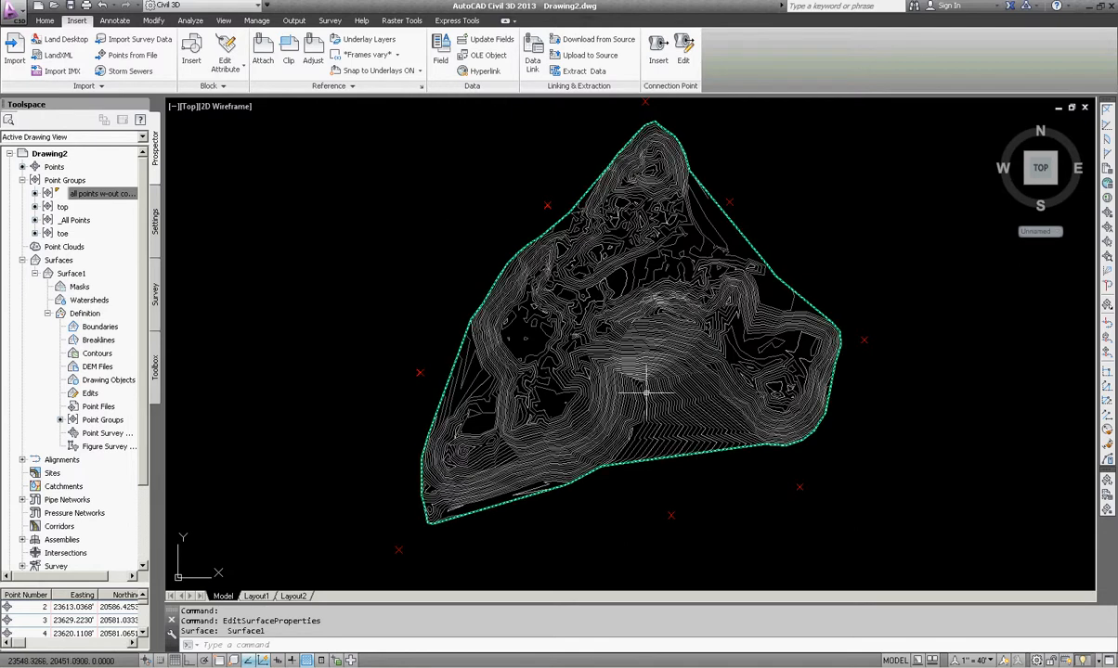